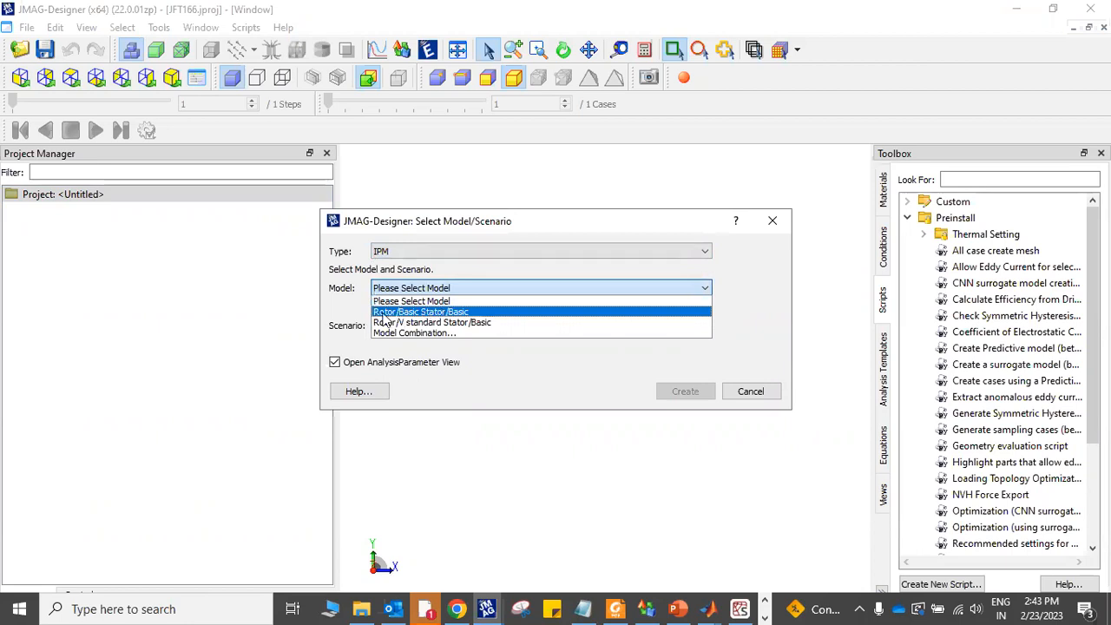
Define a new IPM model combination using the rotor_full rotor and the stator_full stator.
left_click(437, 336)
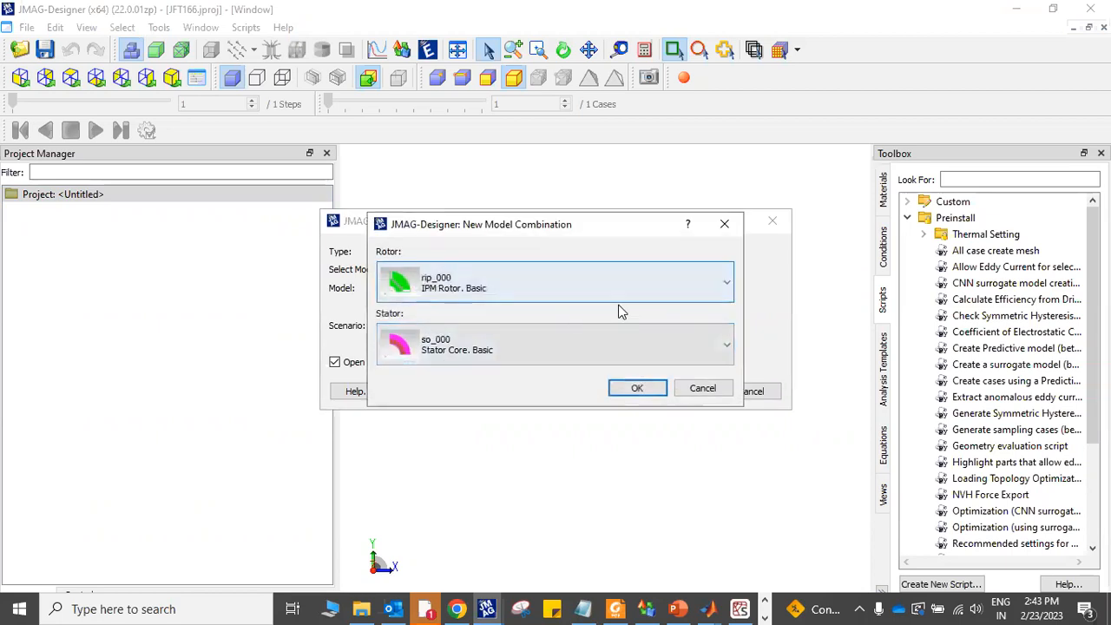
left_click(727, 289)
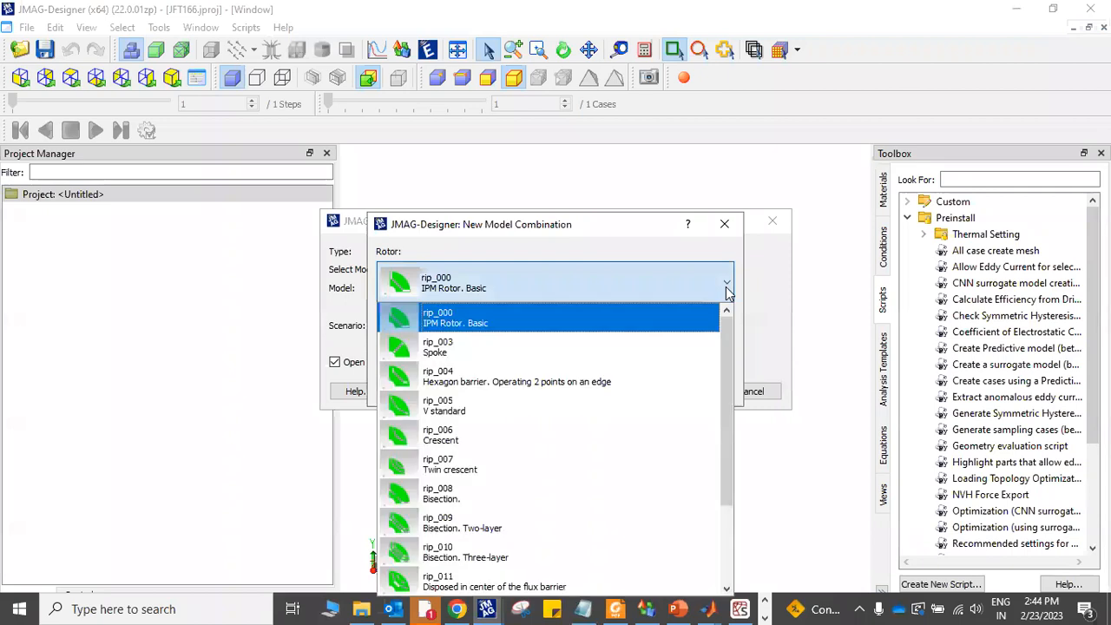
left_click_drag(725, 348, 733, 444)
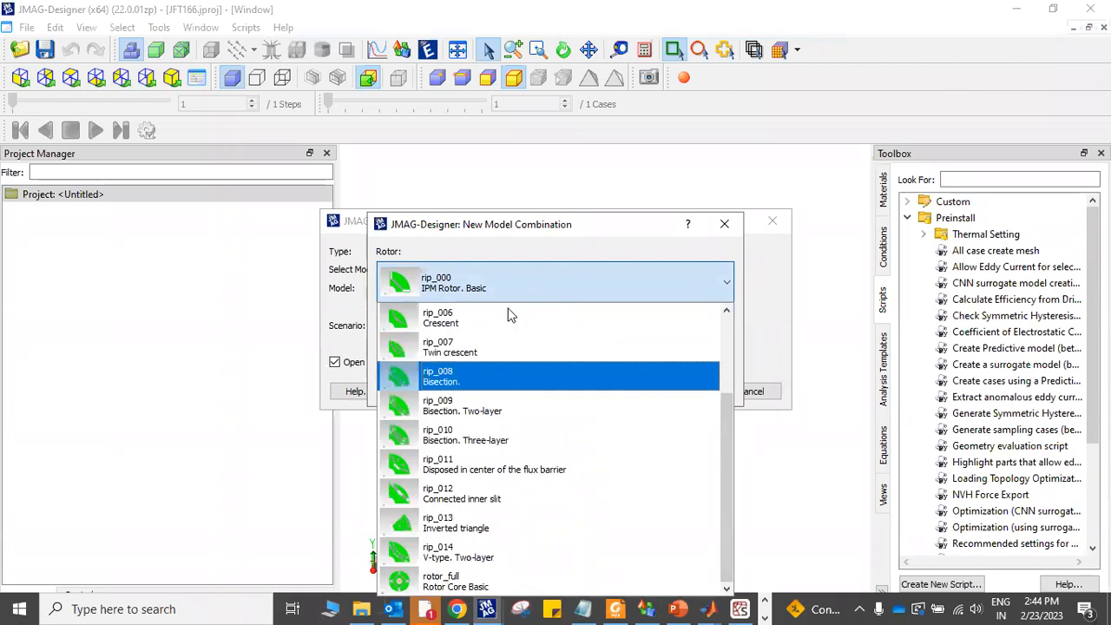
left_click(460, 588)
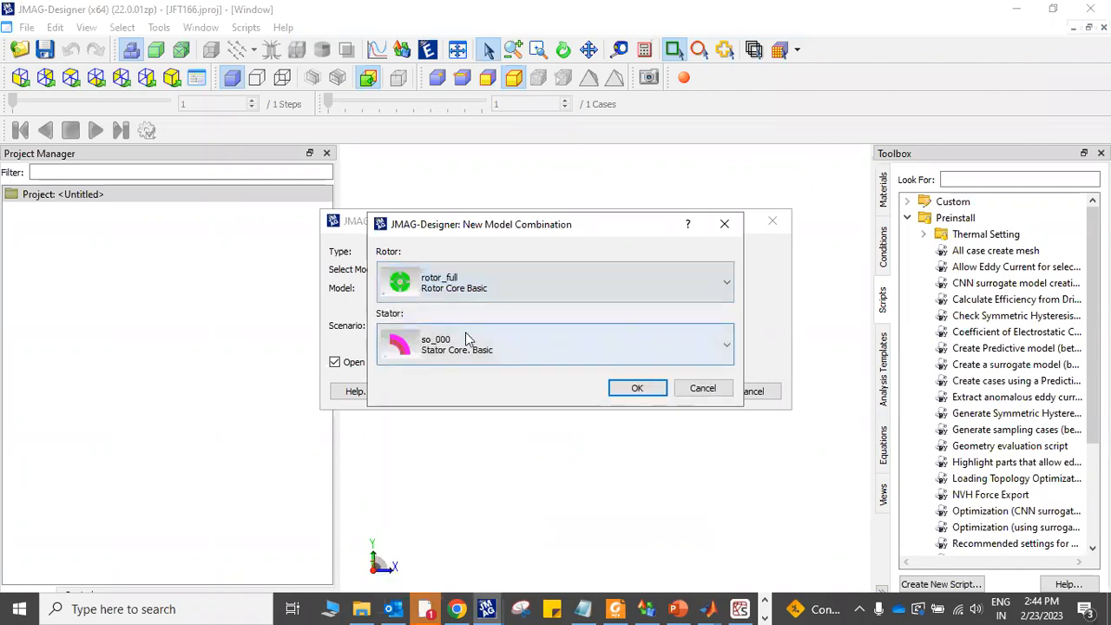
left_click(519, 342)
left_click_drag(727, 186, 733, 311)
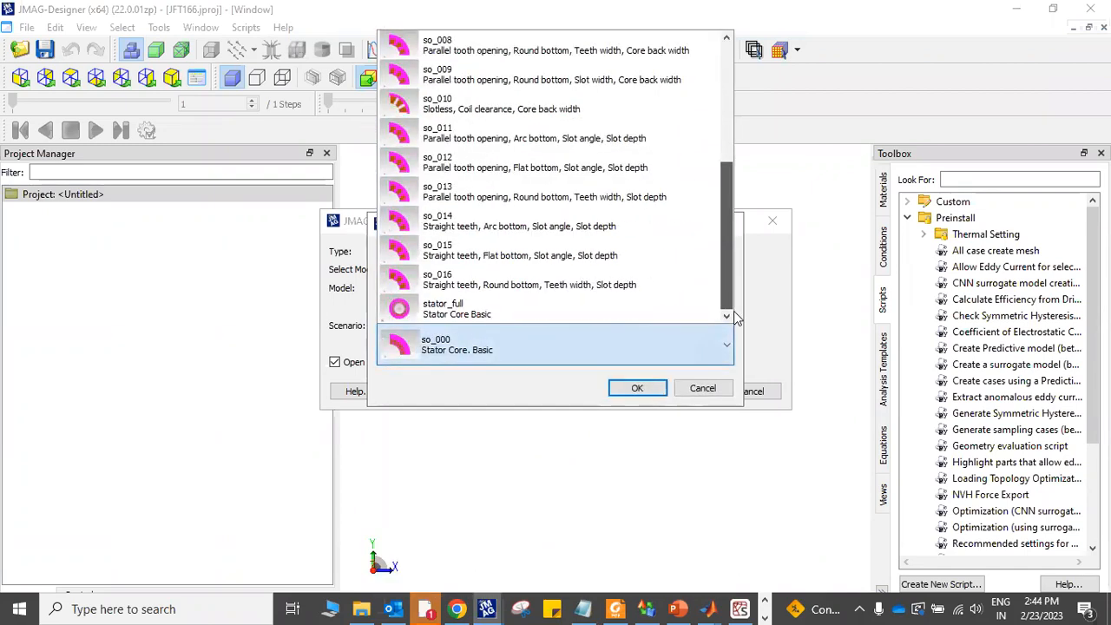
left_click(566, 310)
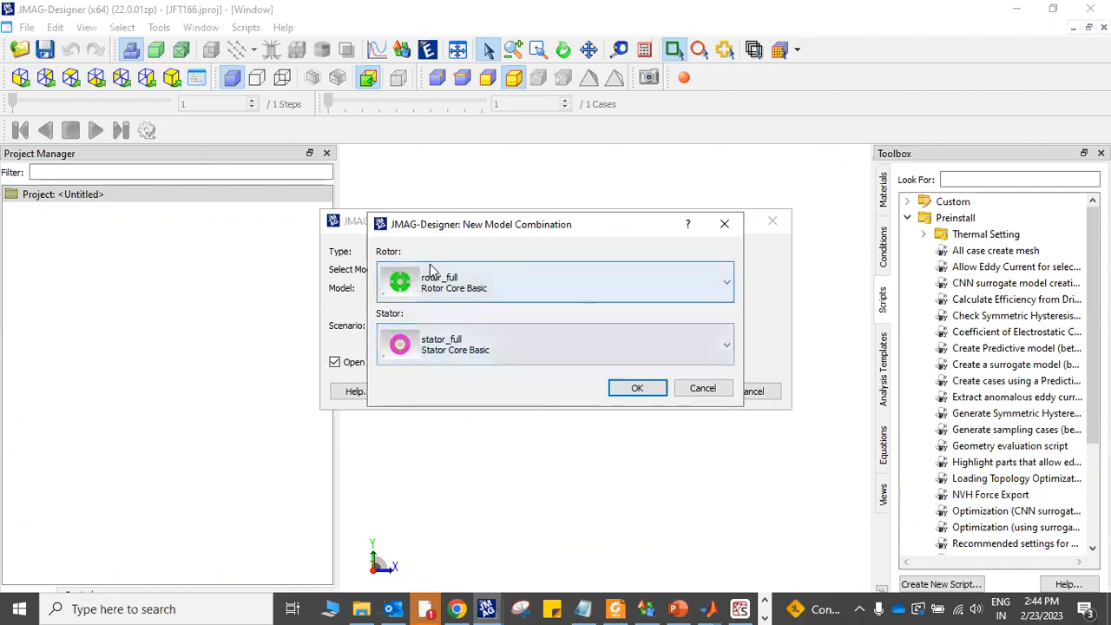
left_click(639, 388)
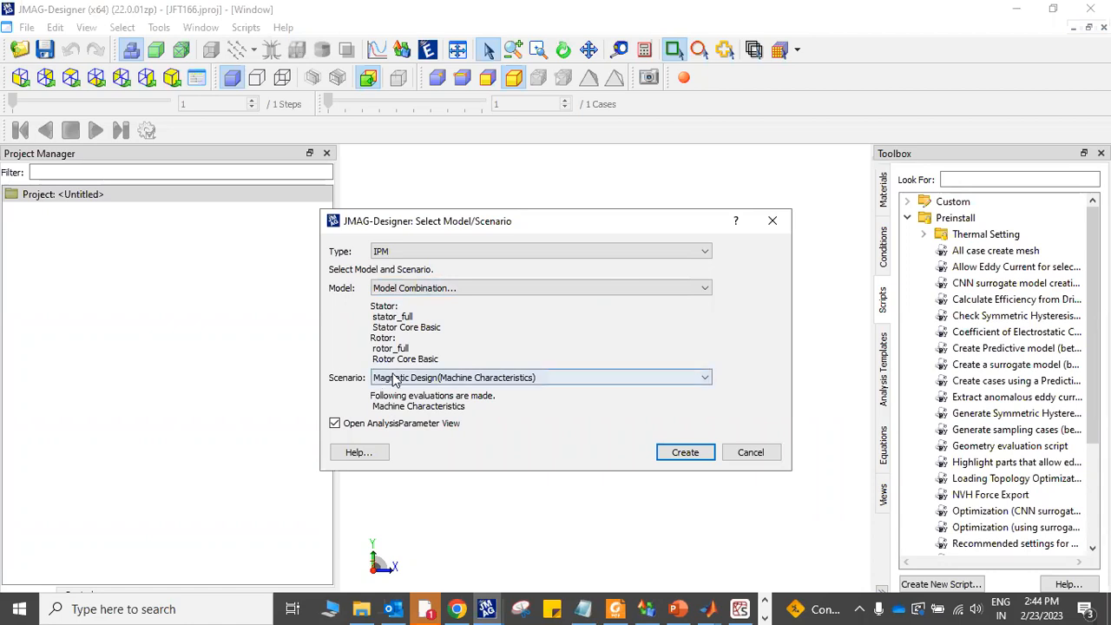
Create the model with the scenario Thermal Design(Water Jacket + Spray(Transient State)).
left_click(703, 380)
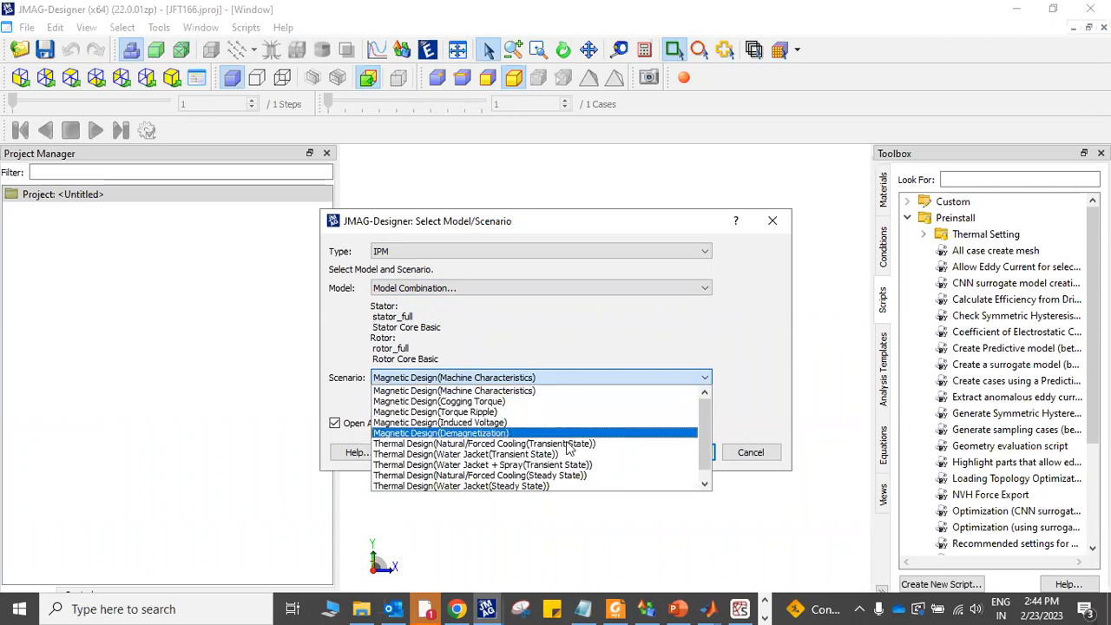
scroll(630, 473, "down", 1)
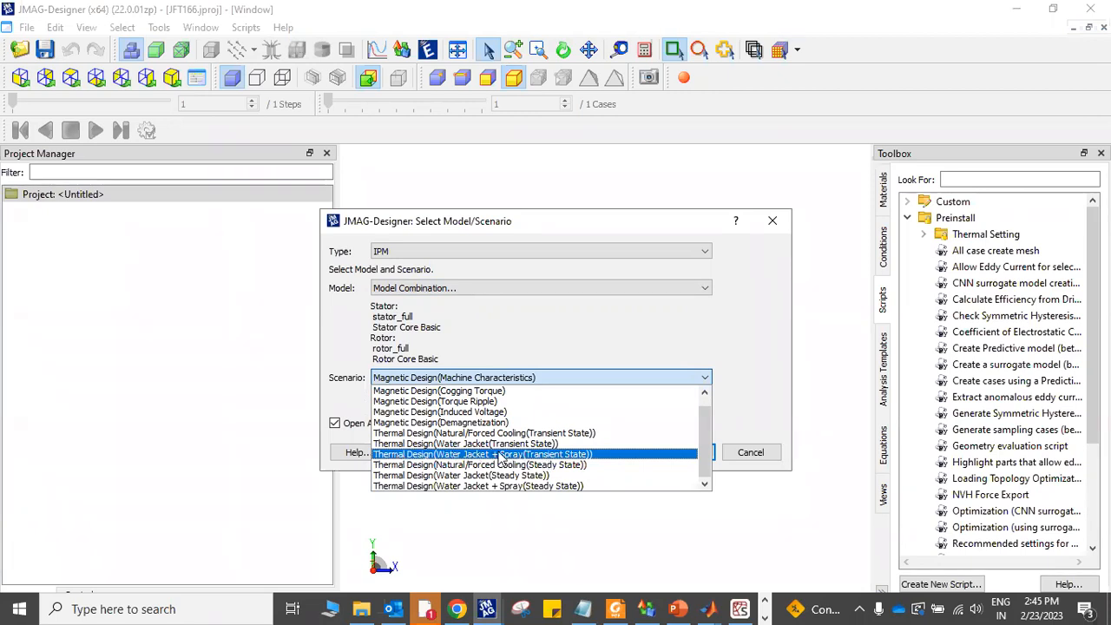
left_click(587, 457)
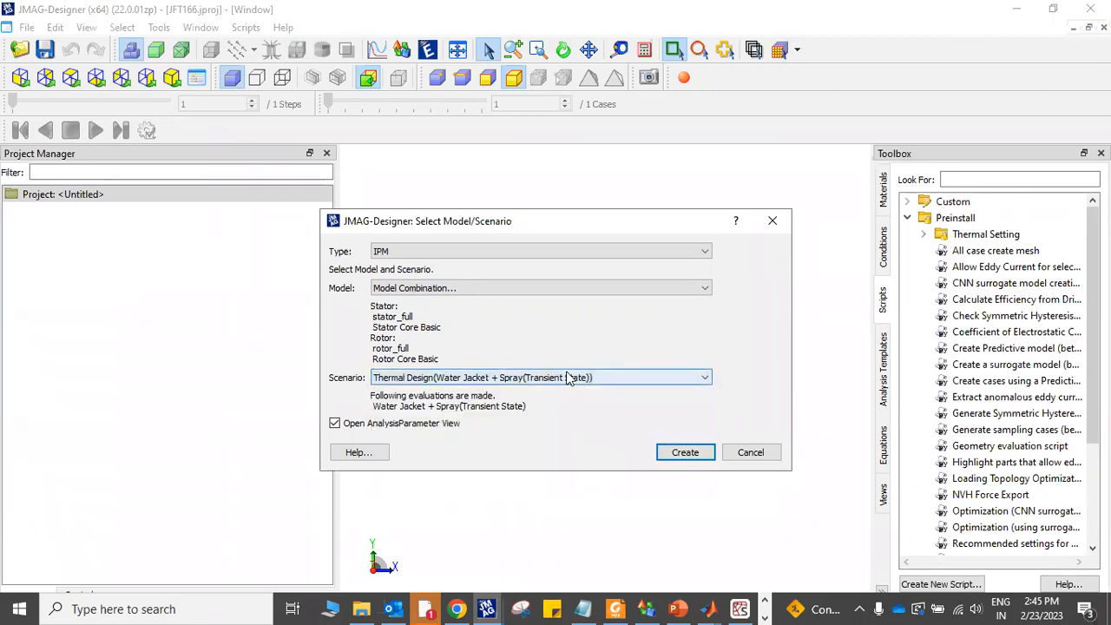
left_click(686, 453)
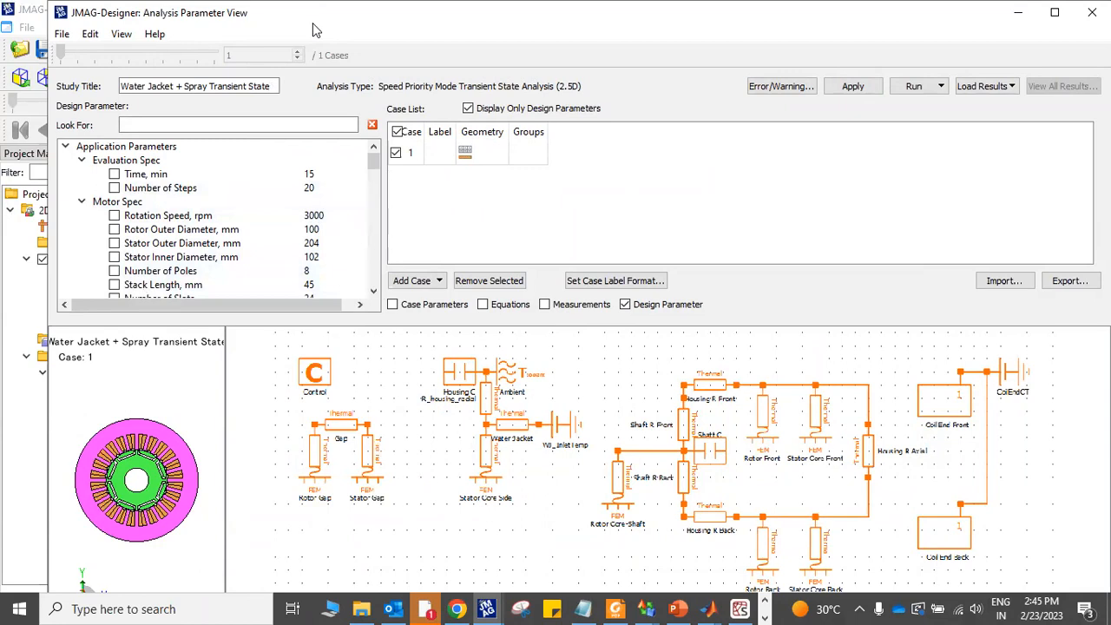
Search the design parameters for "flow" and include the water jacket's flow velocity in the case list.
left_click_drag(314, 26, 280, 26)
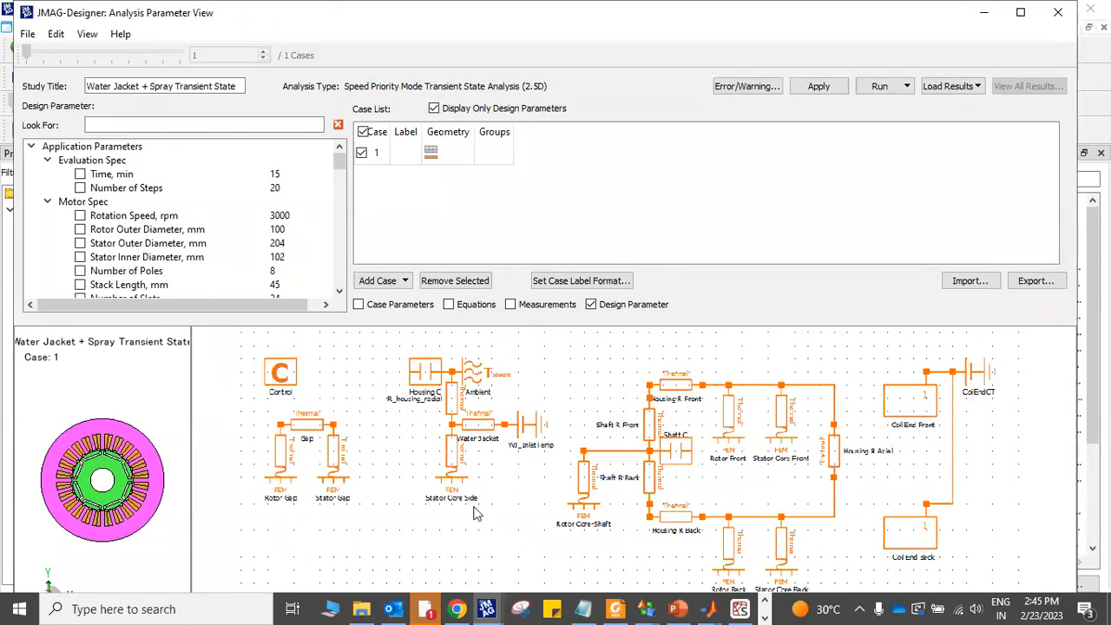
left_click(224, 124)
type("flow")
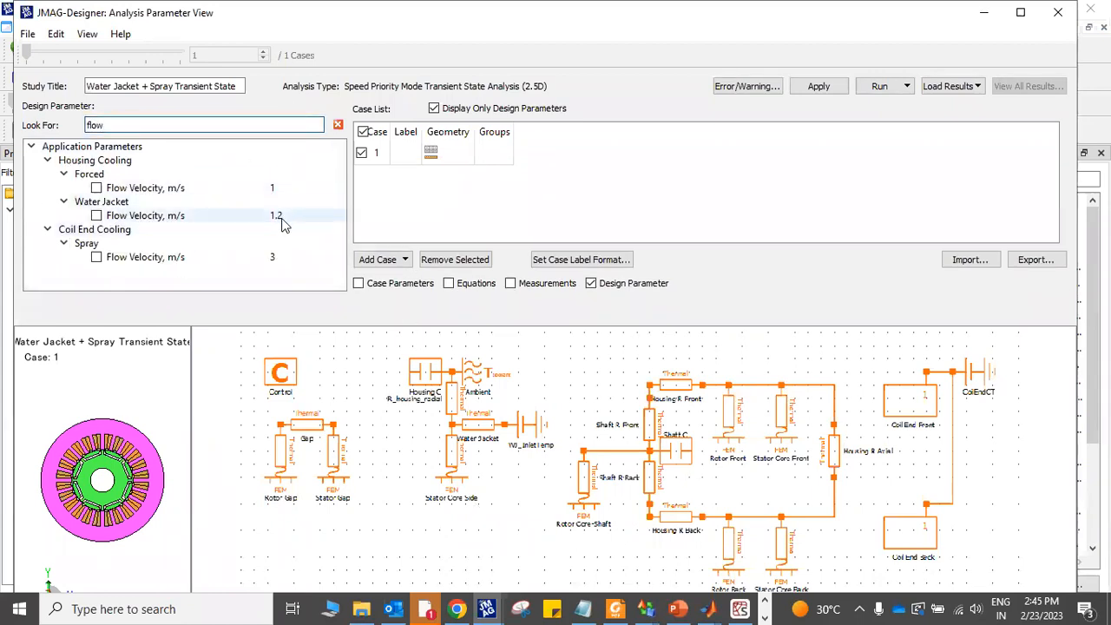
left_click(96, 215)
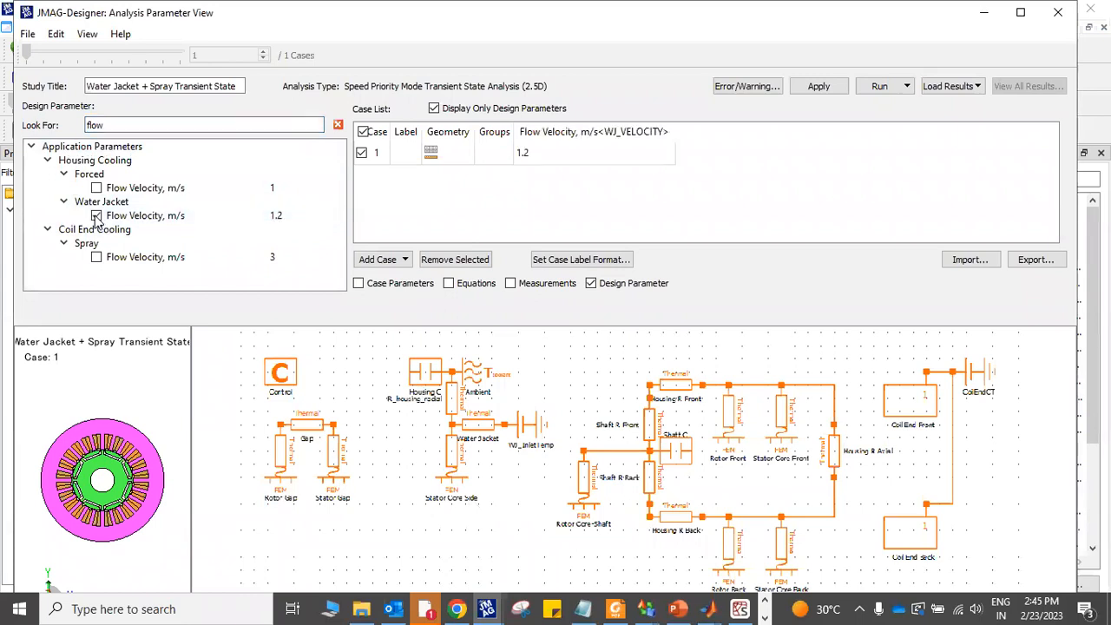
Add a second case with a water jacket flow velocity of 1 m/s and run the study with the updated parameters.
left_click(382, 260)
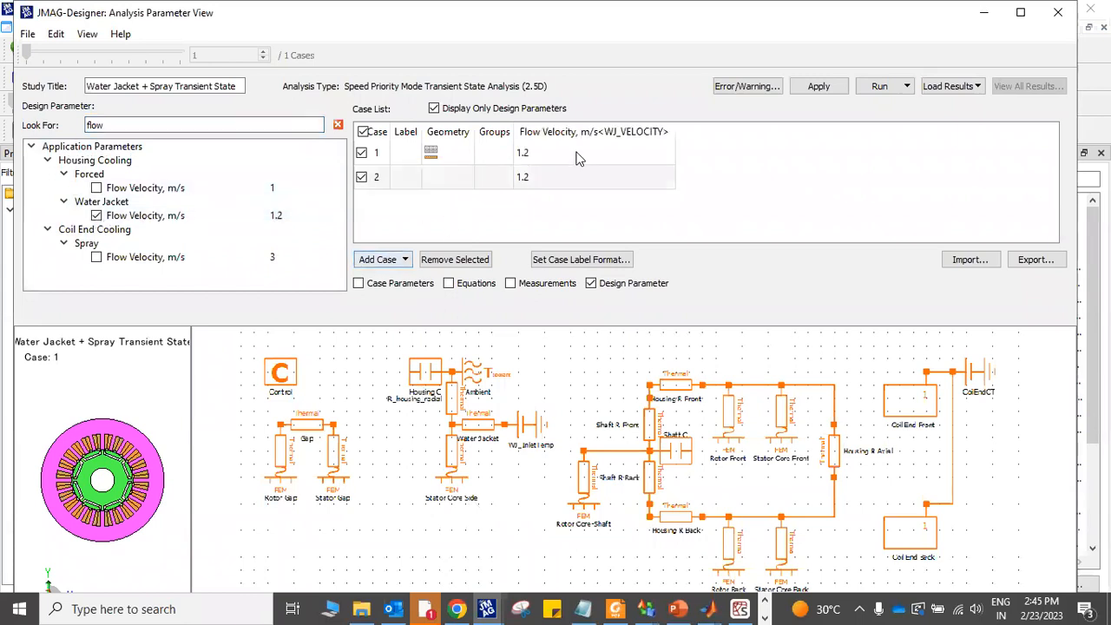
double_click(543, 178)
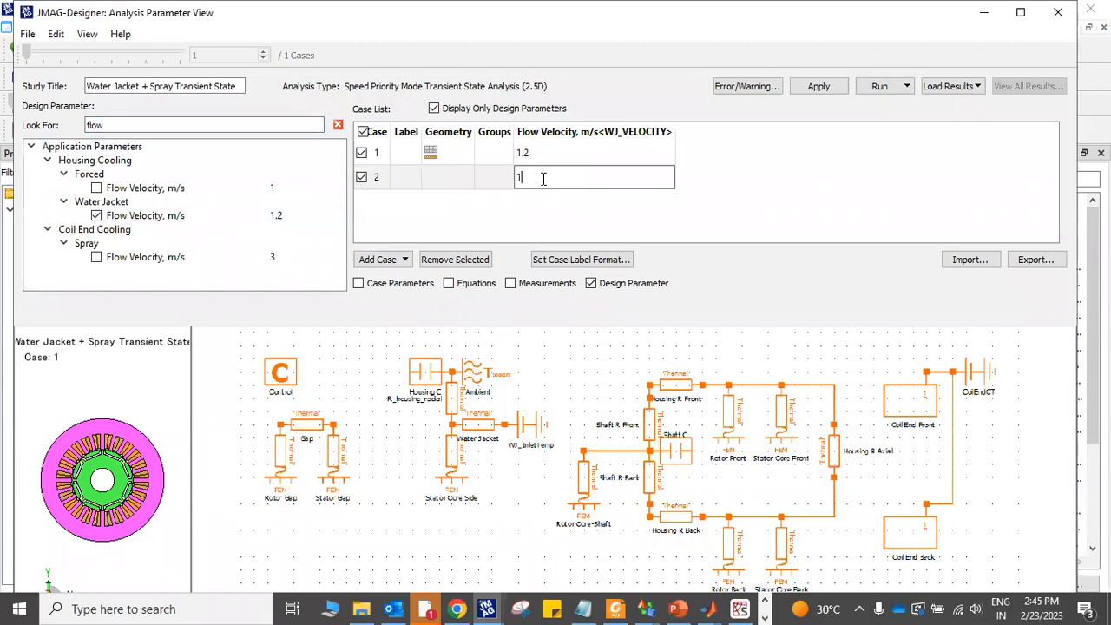
left_click(607, 215)
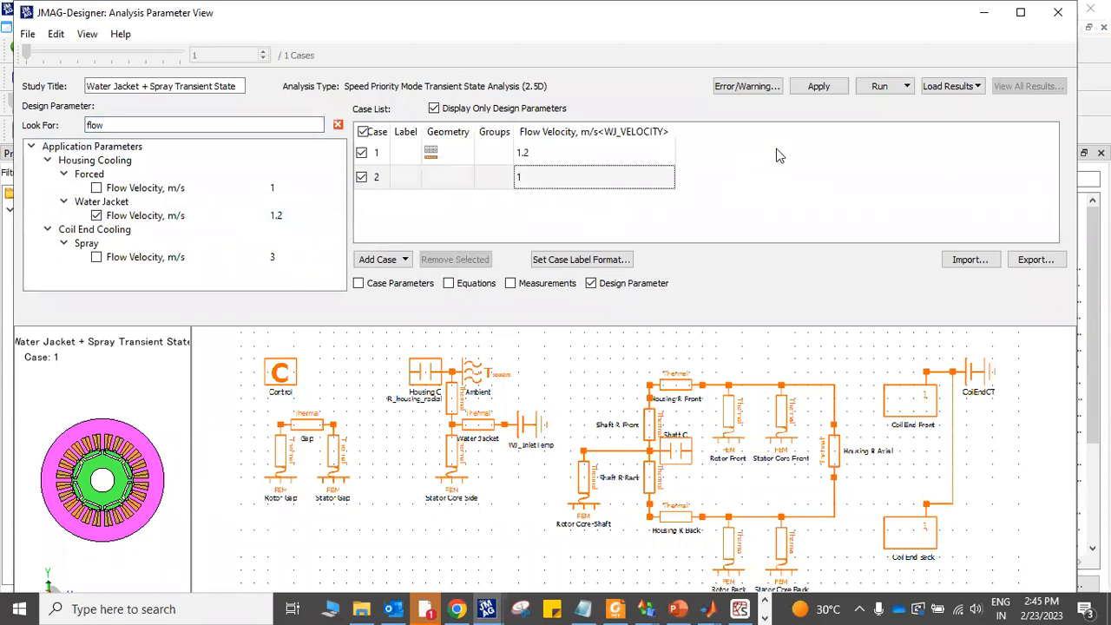
left_click(882, 86)
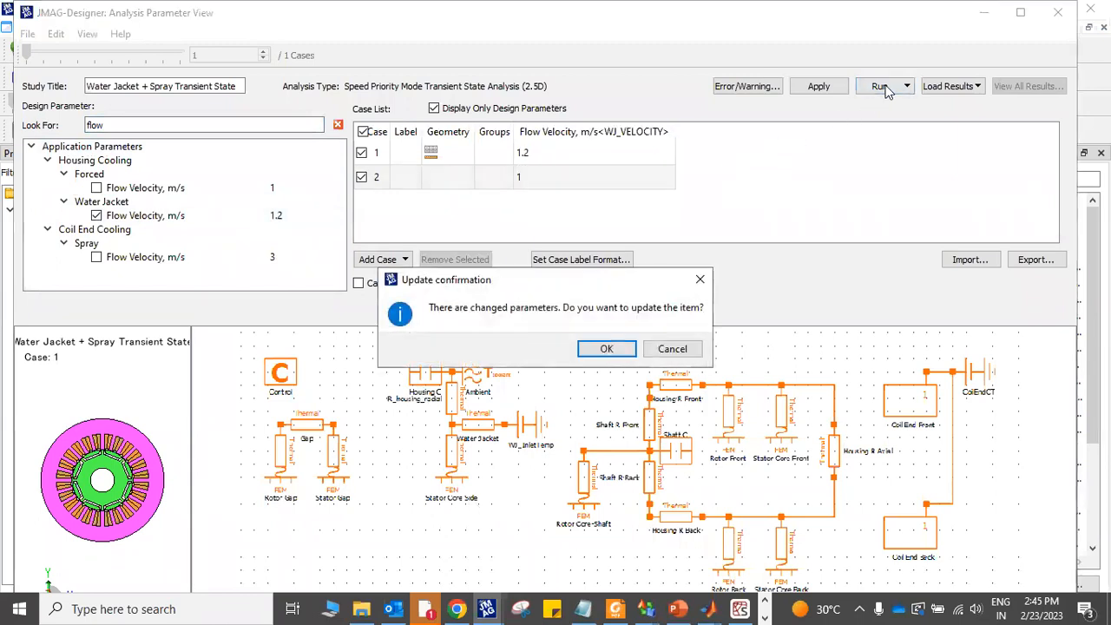
left_click(605, 348)
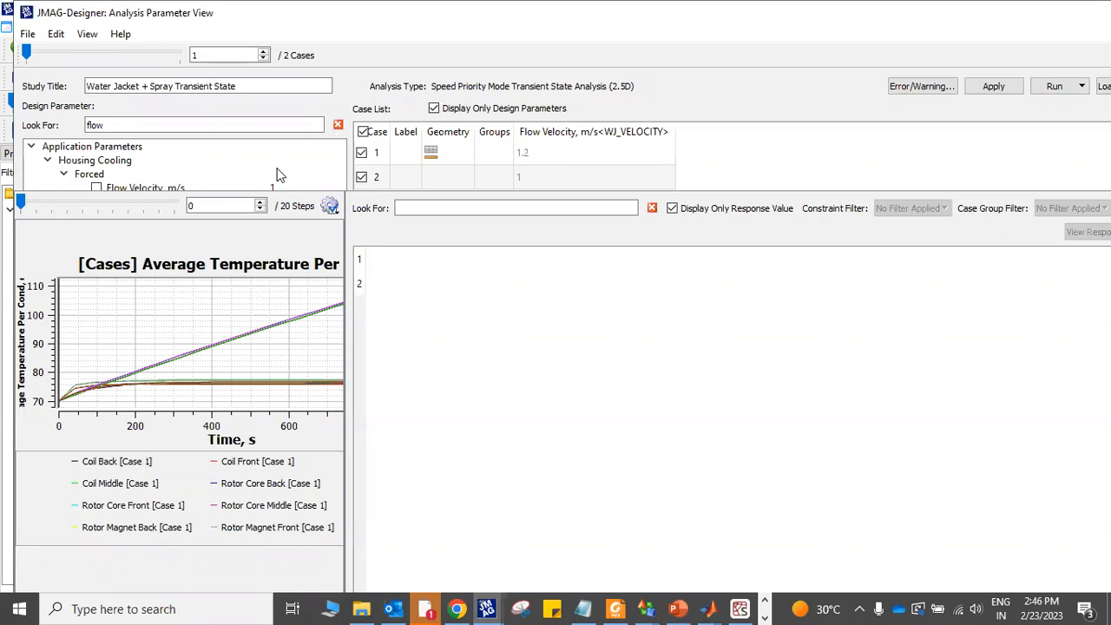
Show the results for case 2 and close the Analysis Parameter View and the all-cases messages.
left_click(263, 50)
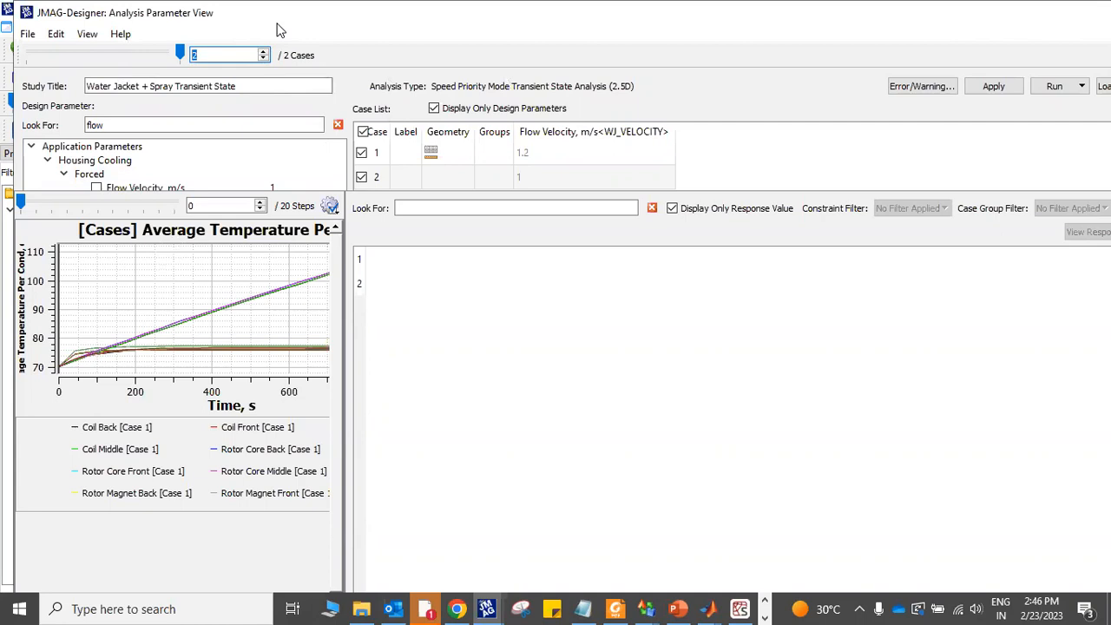
left_click_drag(276, 23, 176, 37)
left_click(1072, 24)
left_click(776, 492)
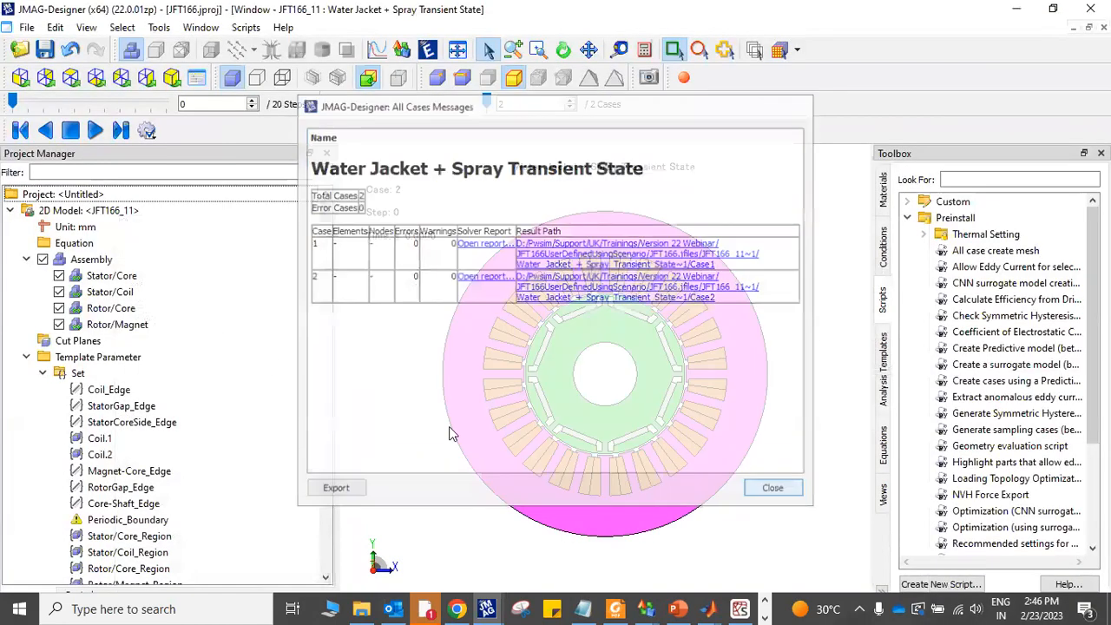
Review the scenarios offered for the Rotor/Basic Stator/Basic IPM model in Select Model/Scenario, and leave without creating a model.
left_click(70, 211)
right_click(78, 212)
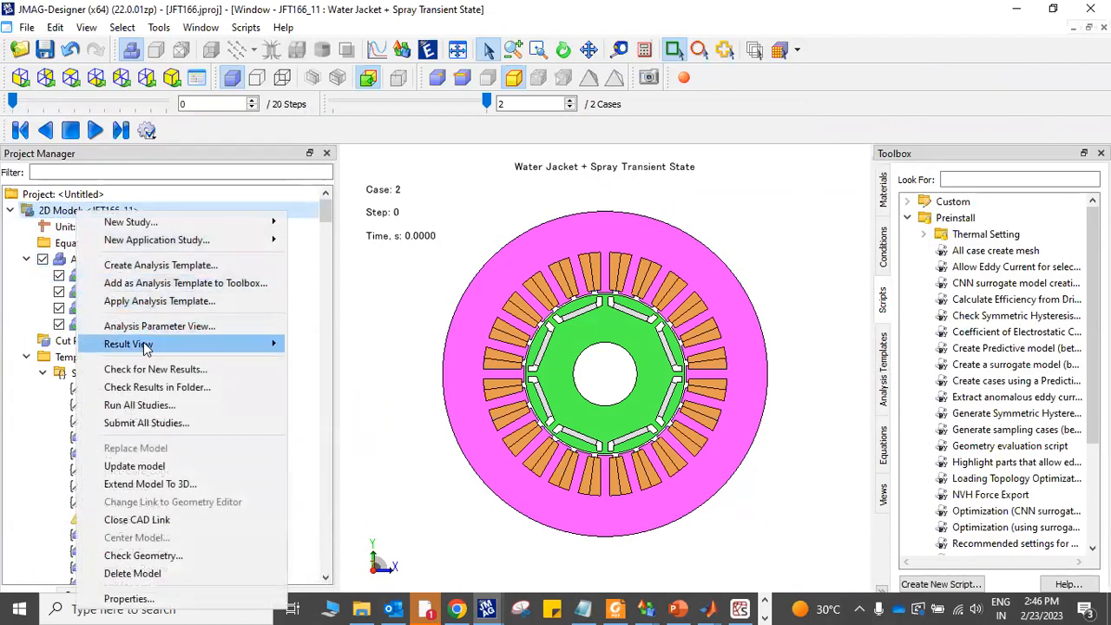
left_click(170, 193)
right_click(170, 193)
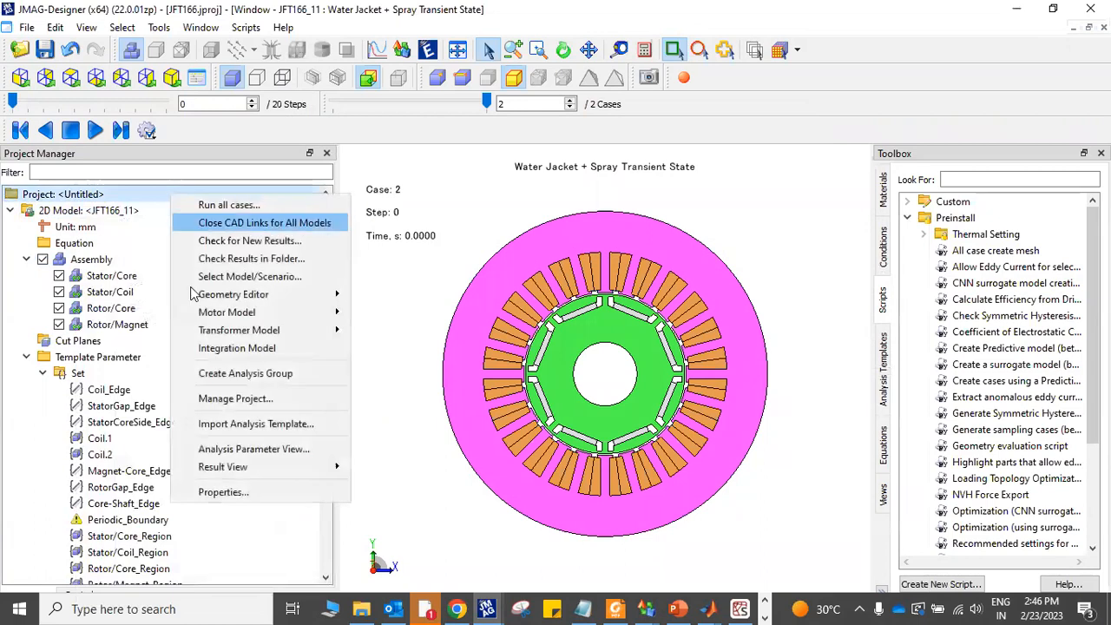
left_click(247, 278)
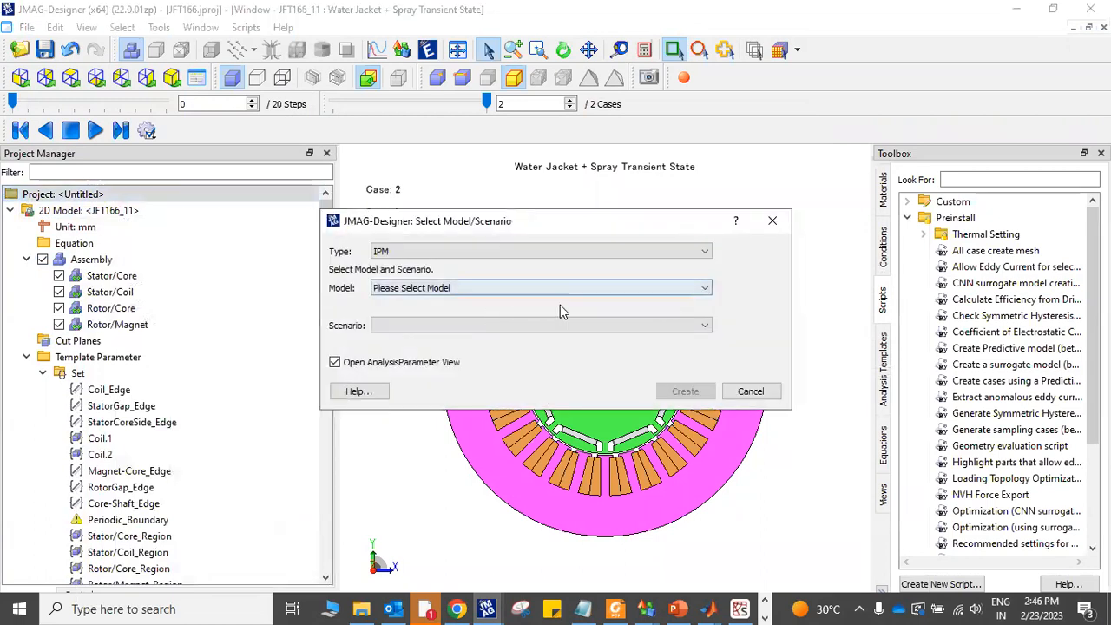
left_click(569, 290)
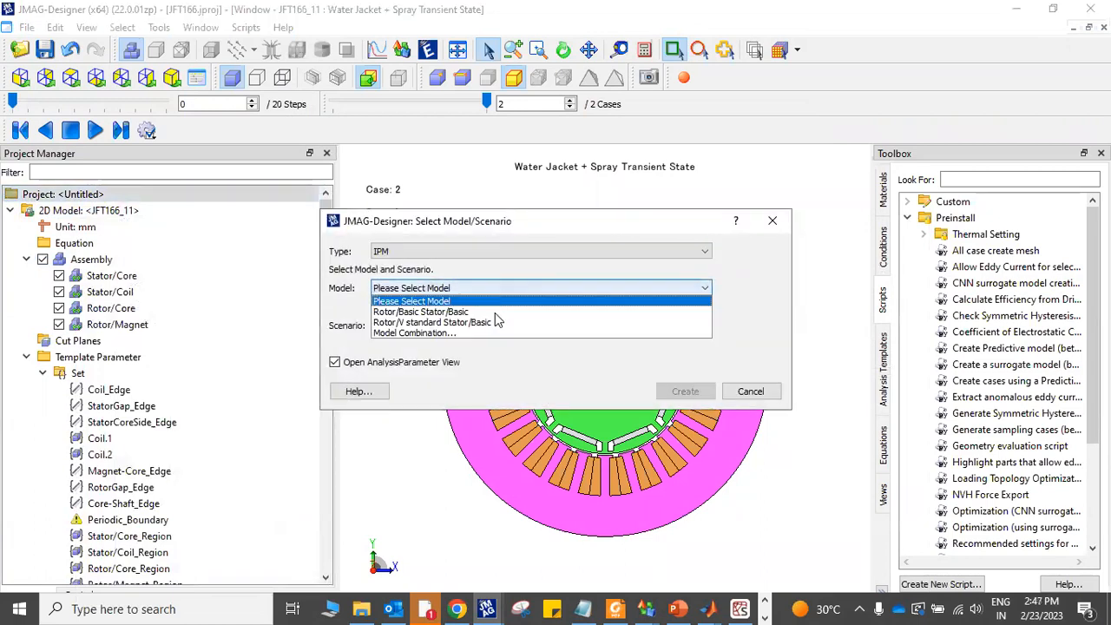
left_click(490, 312)
left_click(694, 359)
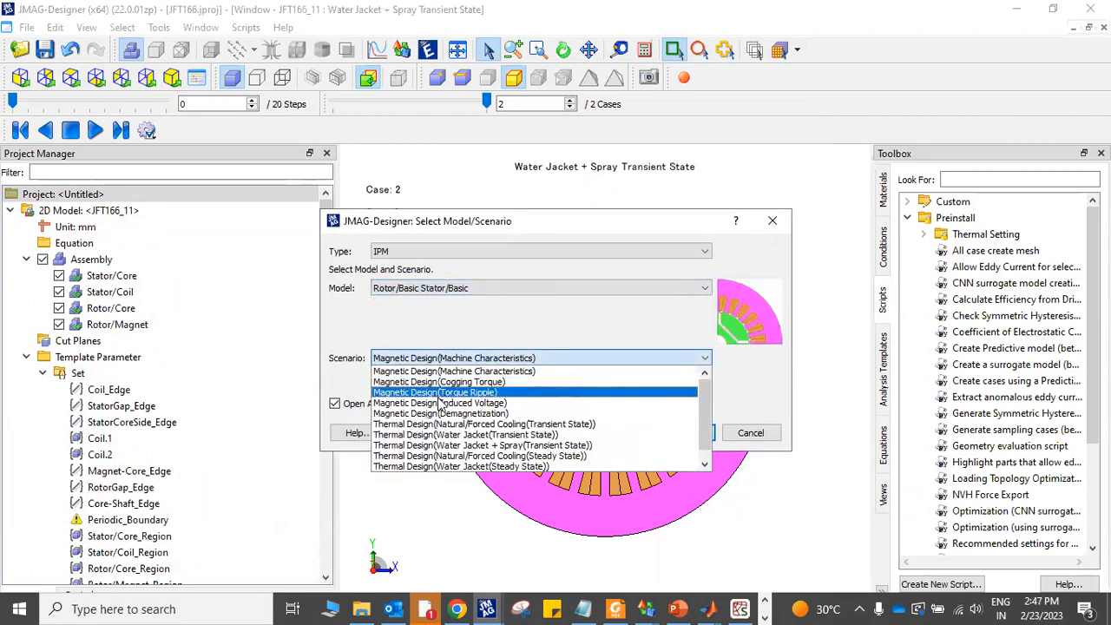
scroll(547, 443, "down", 1)
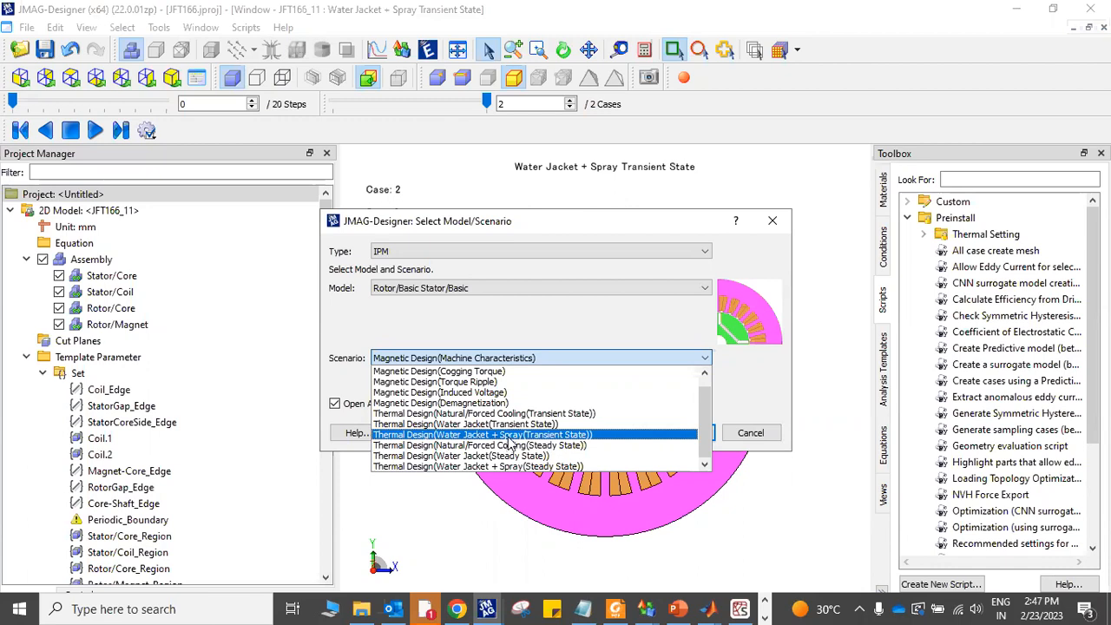
left_click(764, 437)
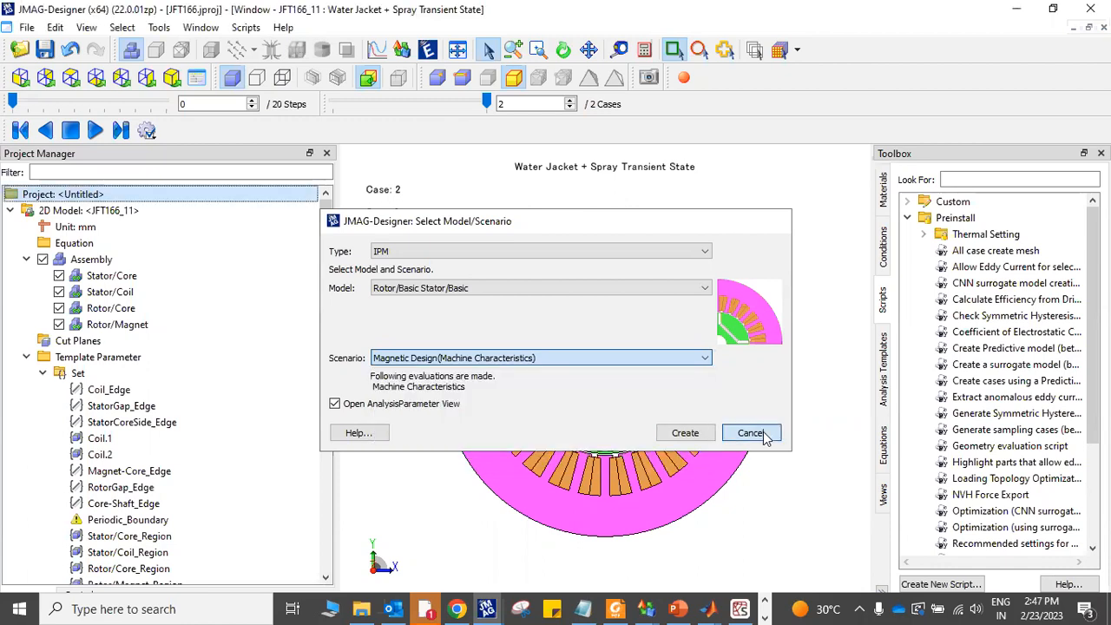
left_click(752, 434)
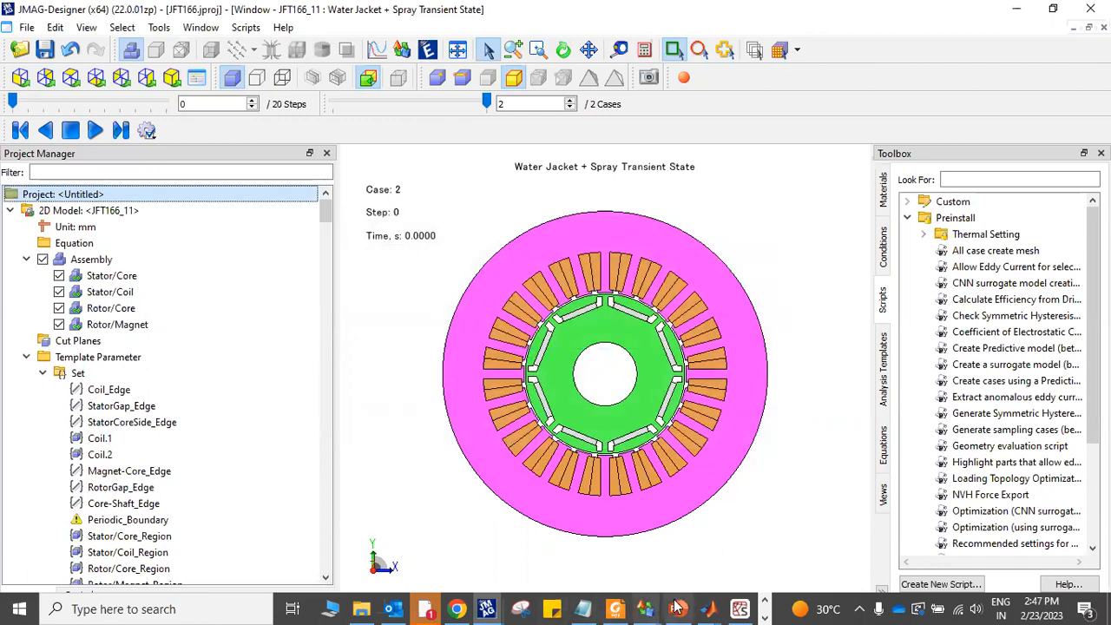
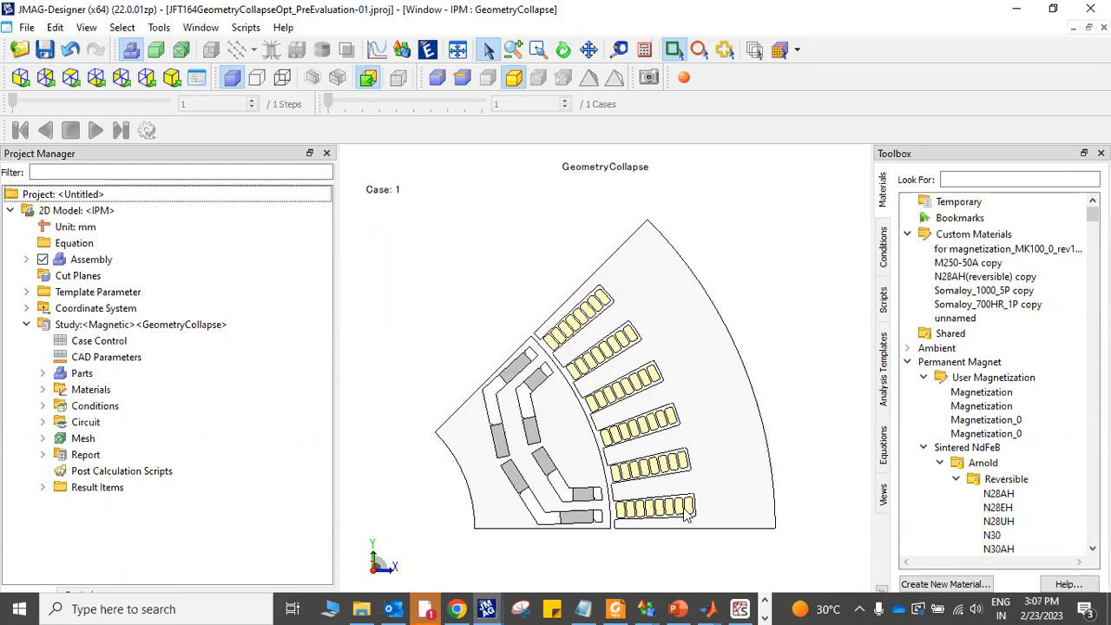
Run the preinstalled Geometry evaluation script on the GeometryCollapse magnetic study.
left_click(91, 389)
left_click(141, 325)
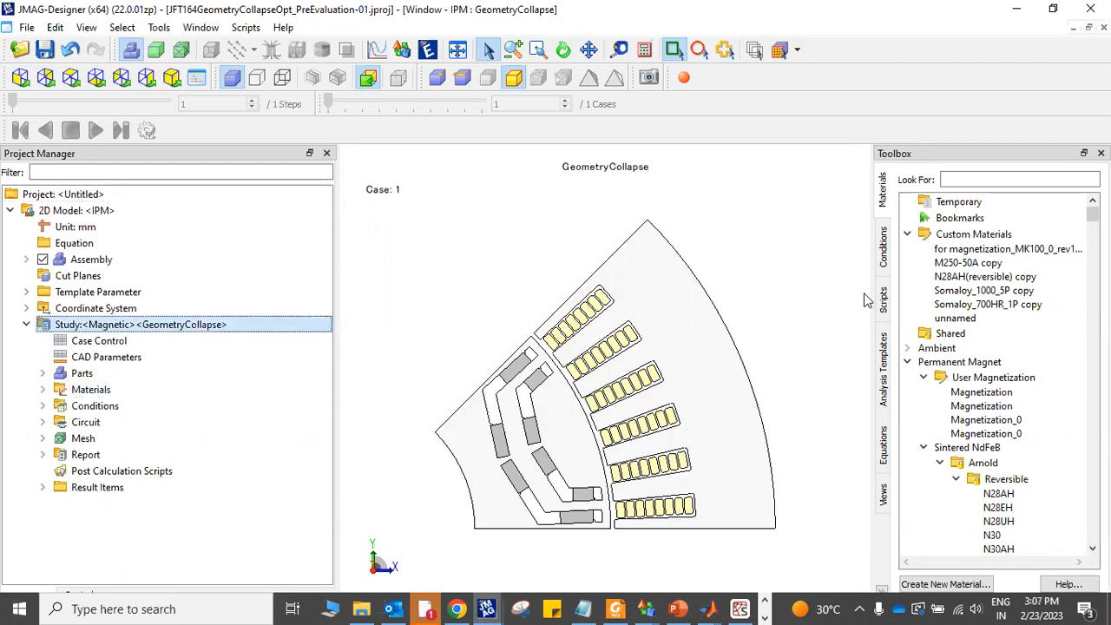
left_click(884, 306)
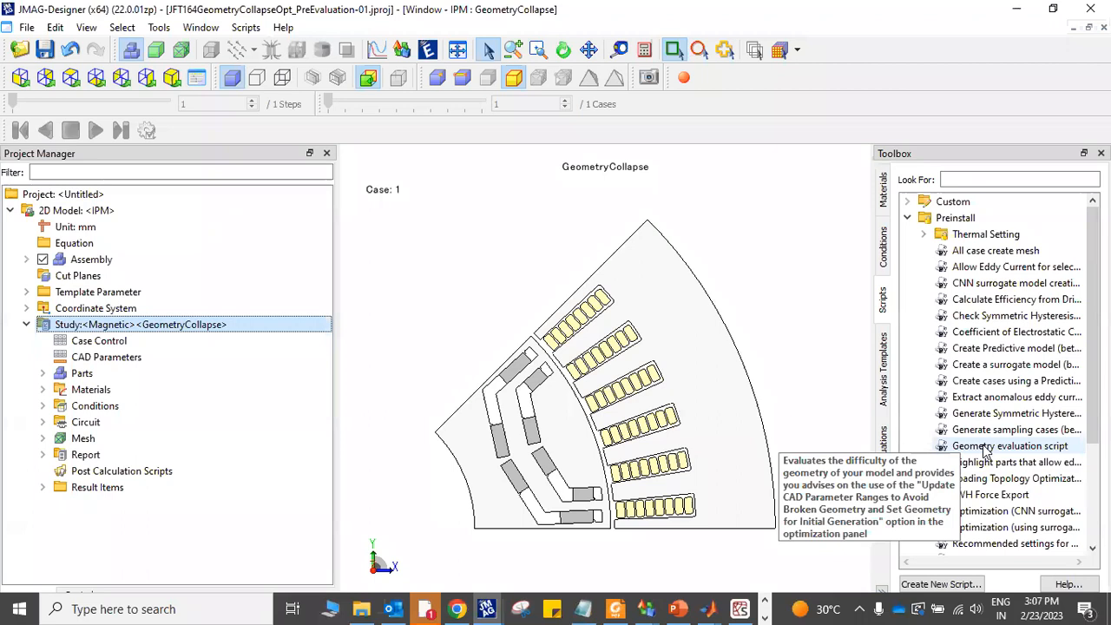
right_click(981, 446)
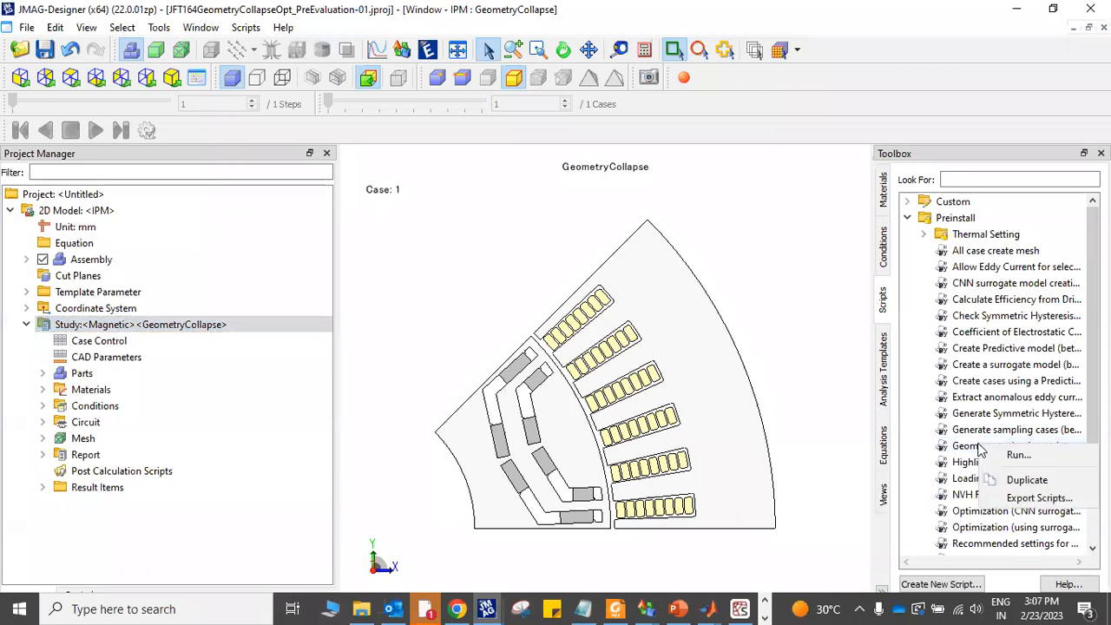
left_click(1027, 452)
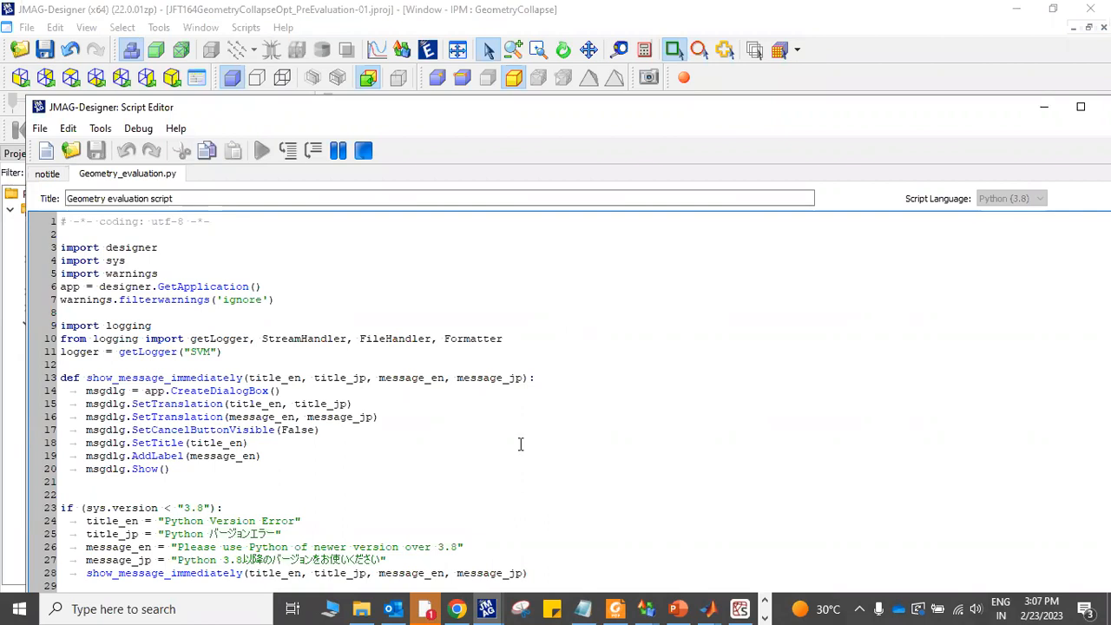
Switch to the image viewer showing Difficulty Level.JPG to examine the geometry evaluation result.
left_click(765, 617)
mouse_move(332, 607)
left_click(264, 541)
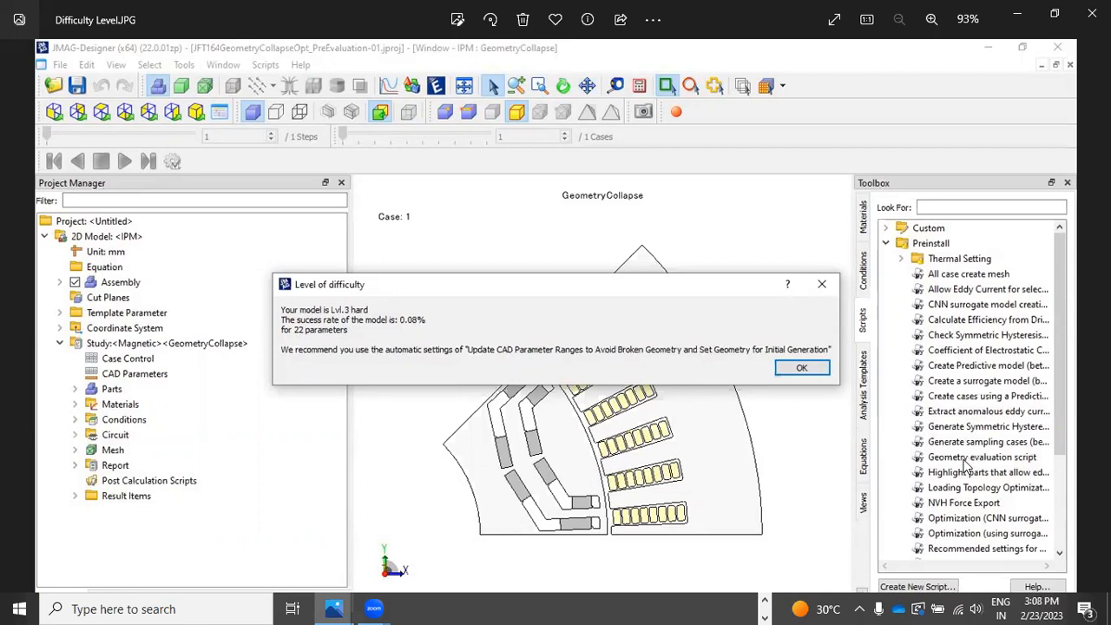
Return to JMAG-Designer and run the geometry evaluation with 6 processes, saving the result file as Rresult.csv.
left_click(1018, 14)
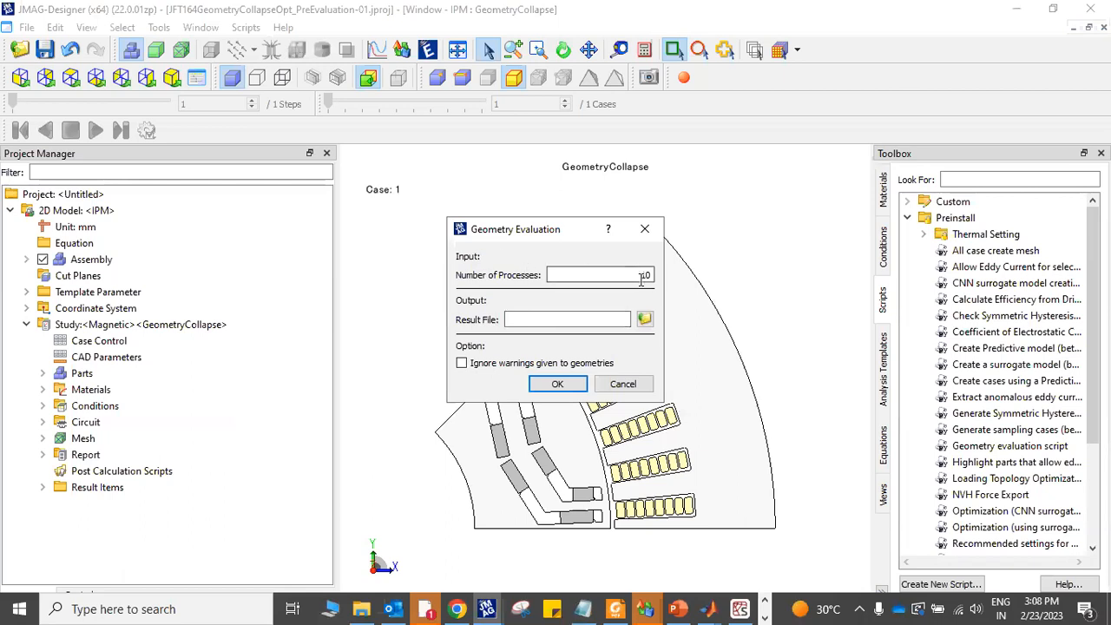
left_click_drag(638, 274, 658, 278)
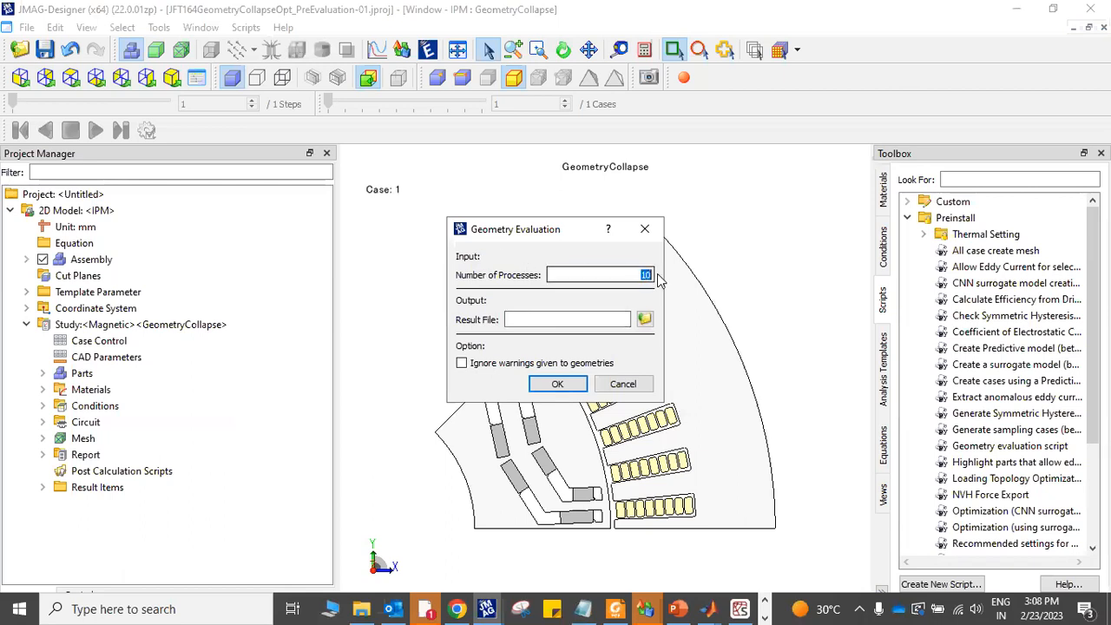
type("6")
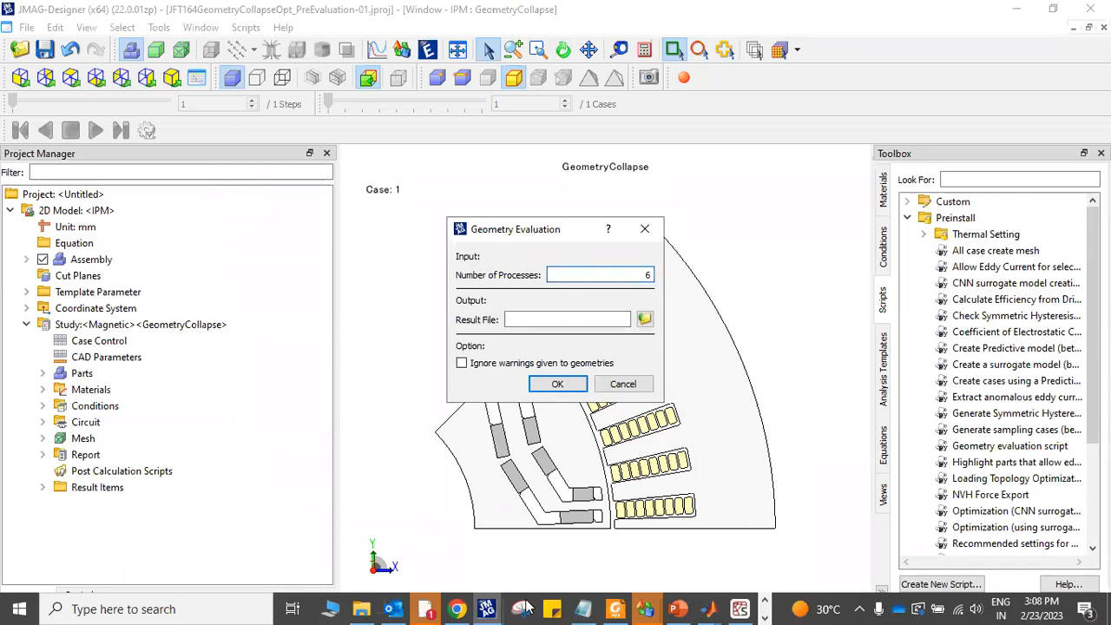
left_click(644, 320)
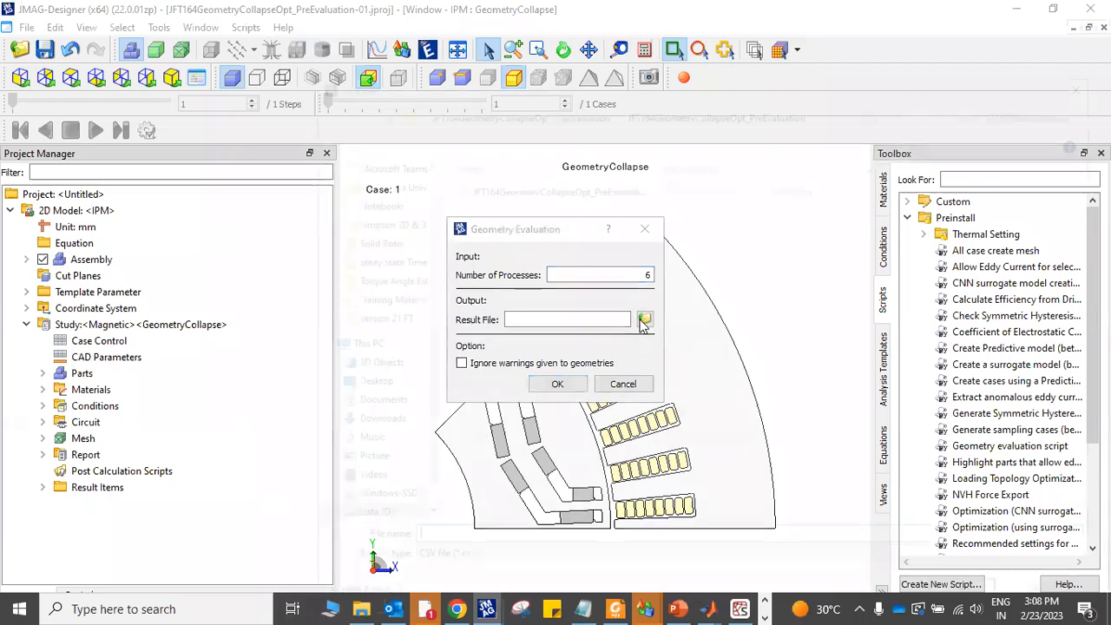
type("Rresult")
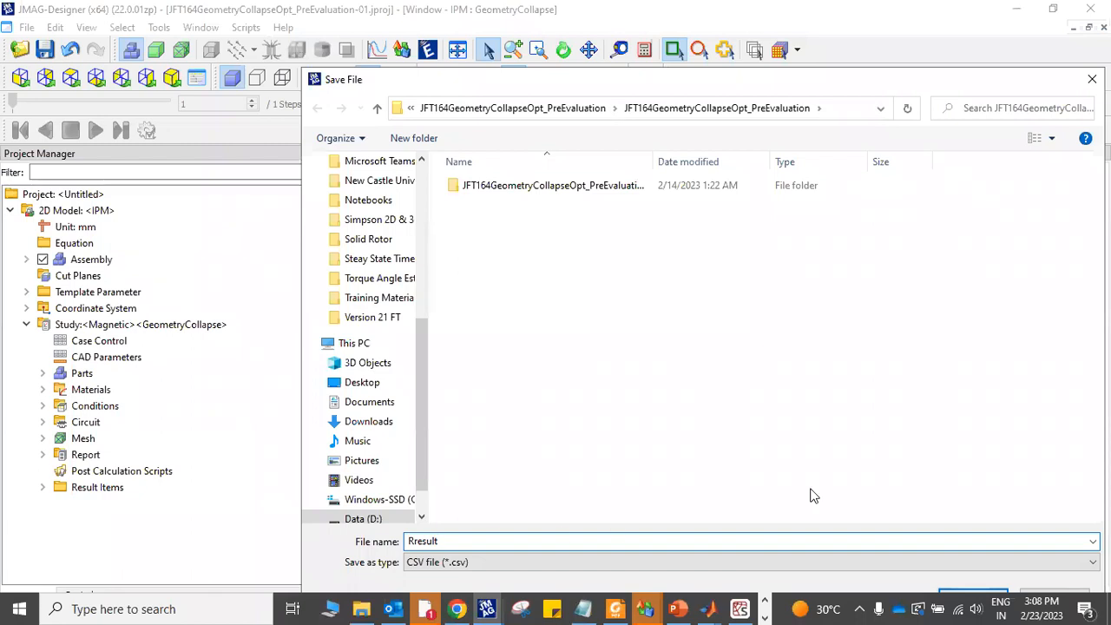
left_click(982, 595)
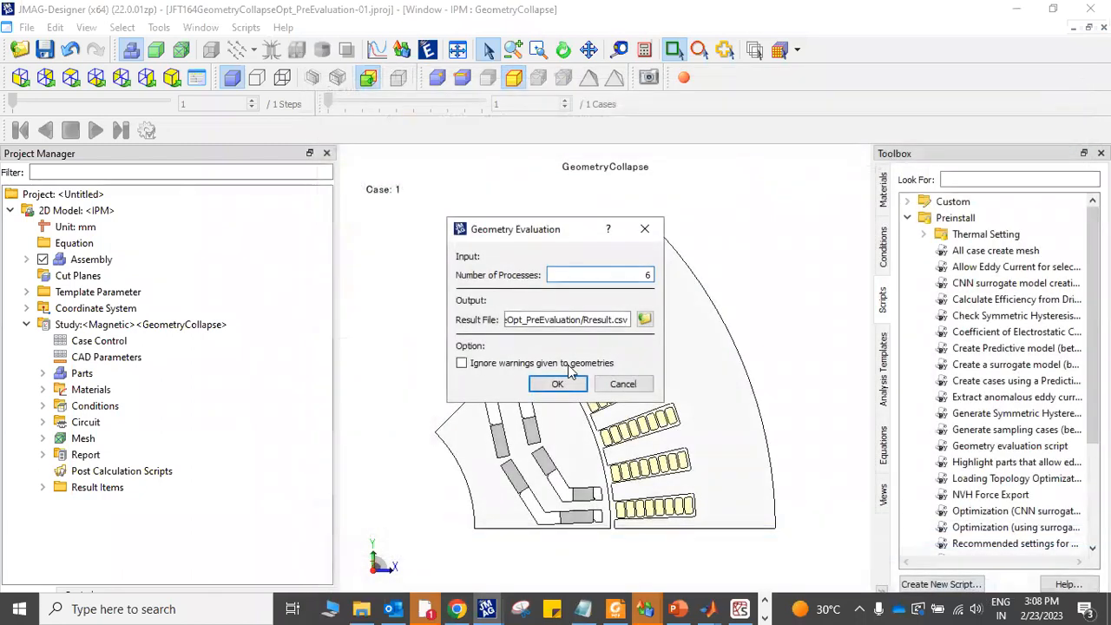
left_click(566, 387)
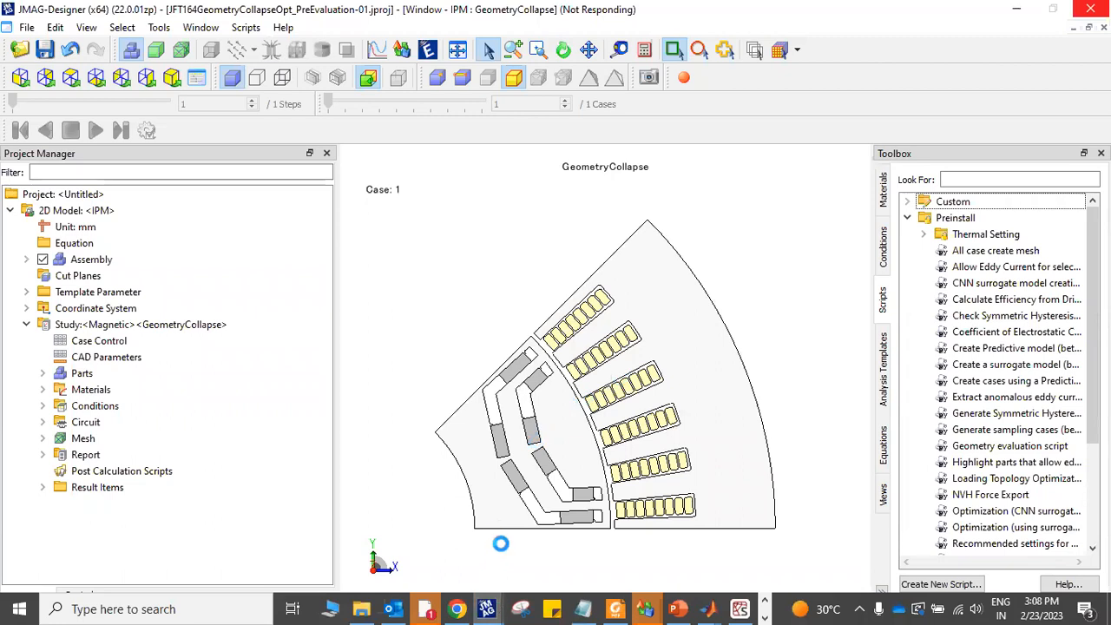
In the project window with 440 cases, review the study's optimization variable ranges and objective functions, then leave without changes.
left_click(486, 608)
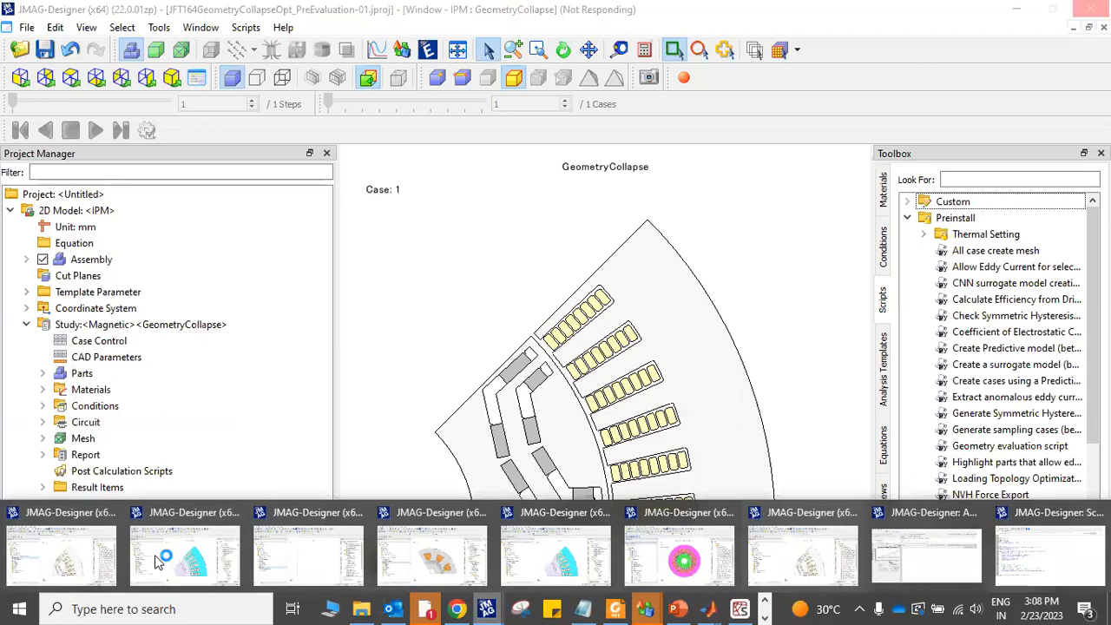
left_click(118, 343)
right_click(119, 345)
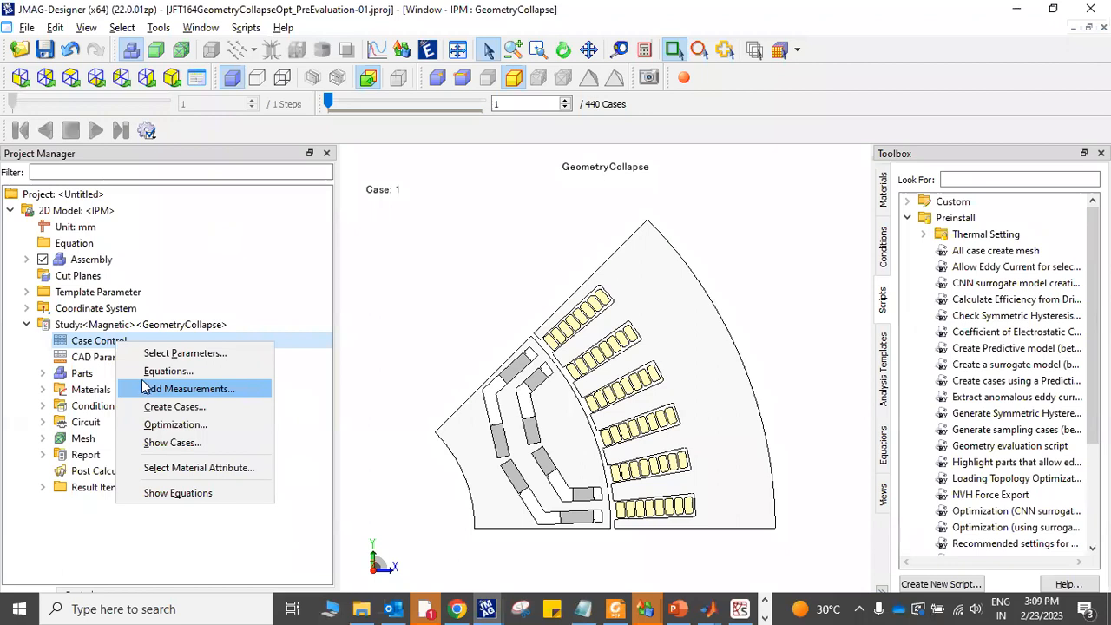
left_click(186, 422)
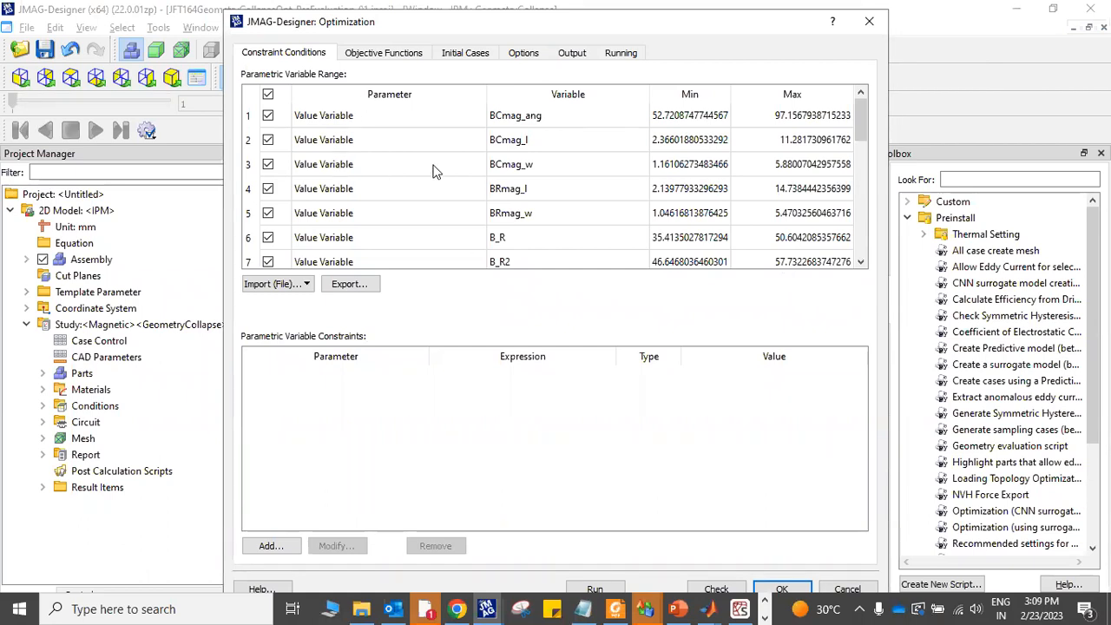
scroll(442, 173, "down", 5)
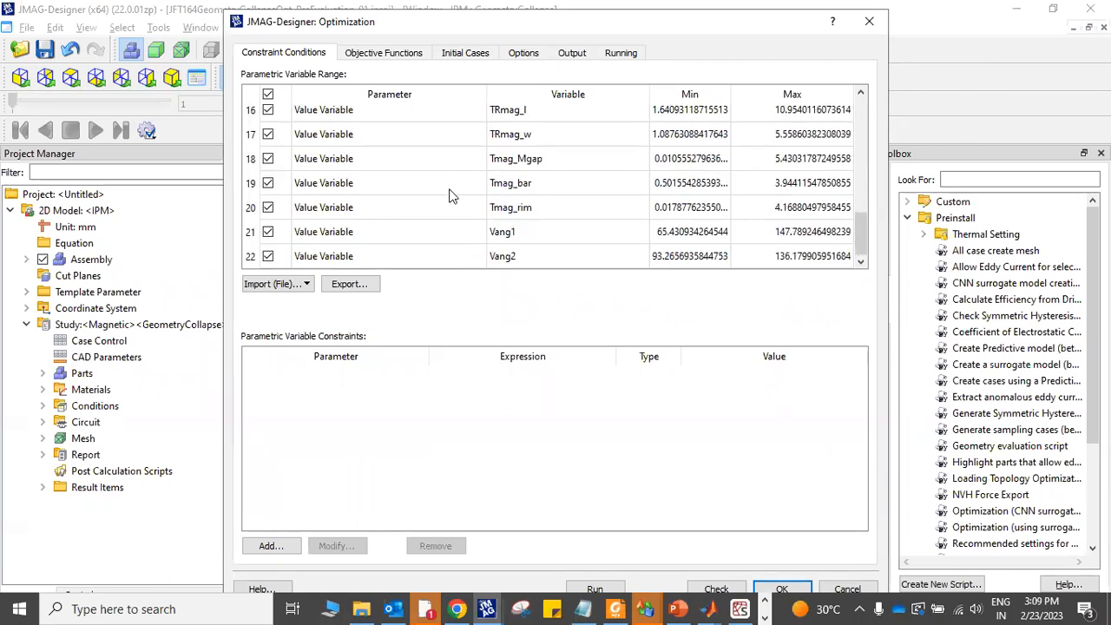
scroll(443, 182, "up", 5)
left_click(386, 54)
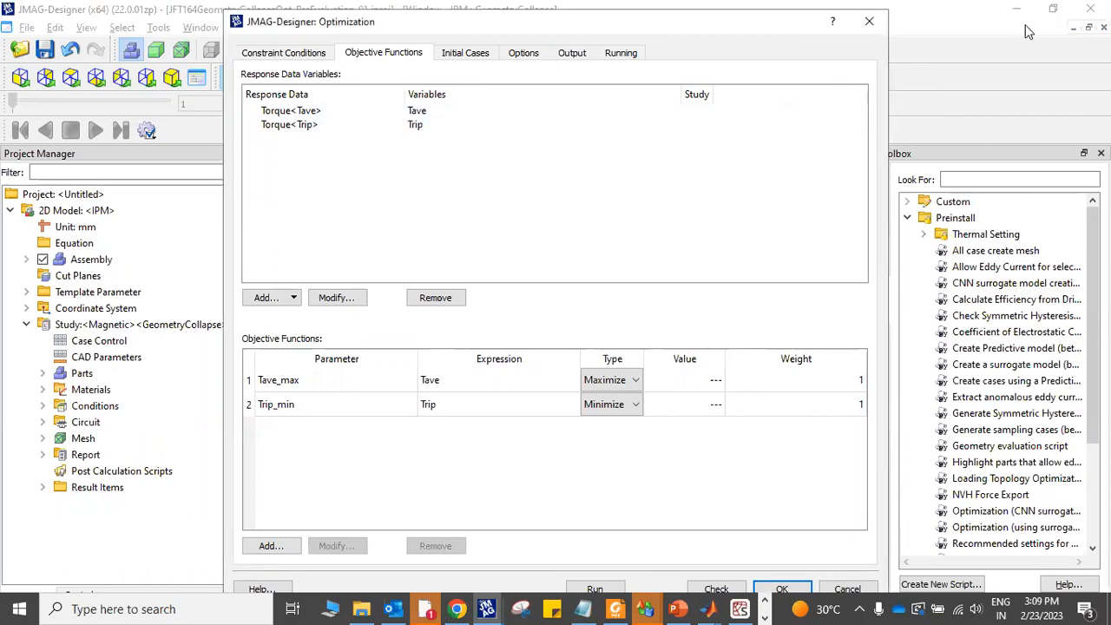
left_click(854, 586)
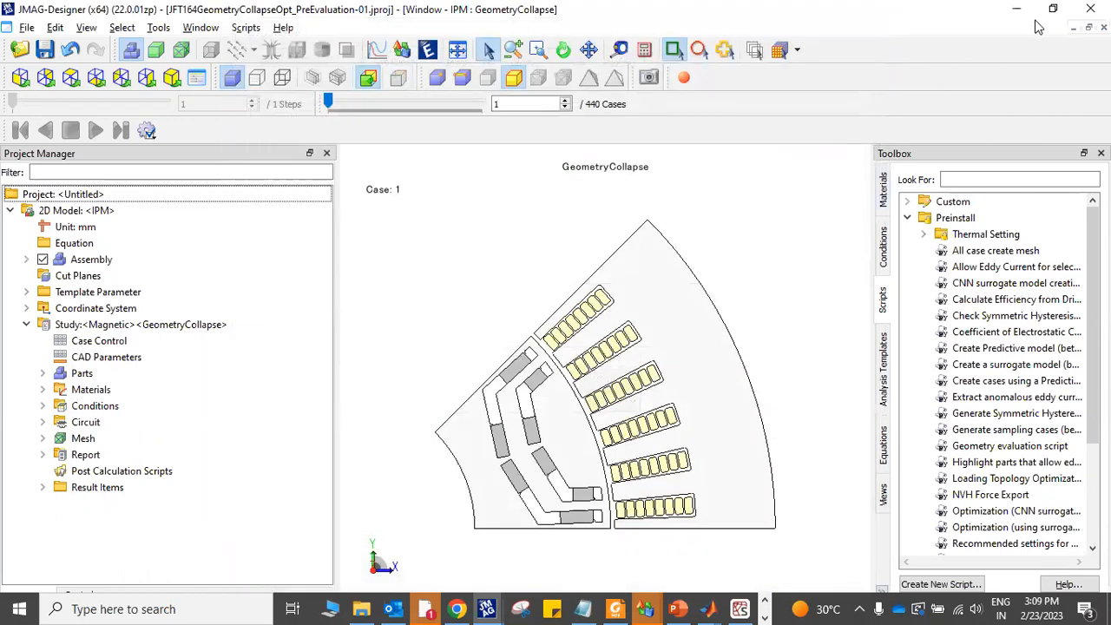
Restore the project window to a smaller size and reopen the Optimization settings to review objective functions, initial cases and options.
left_click(1053, 9)
right_click(358, 410)
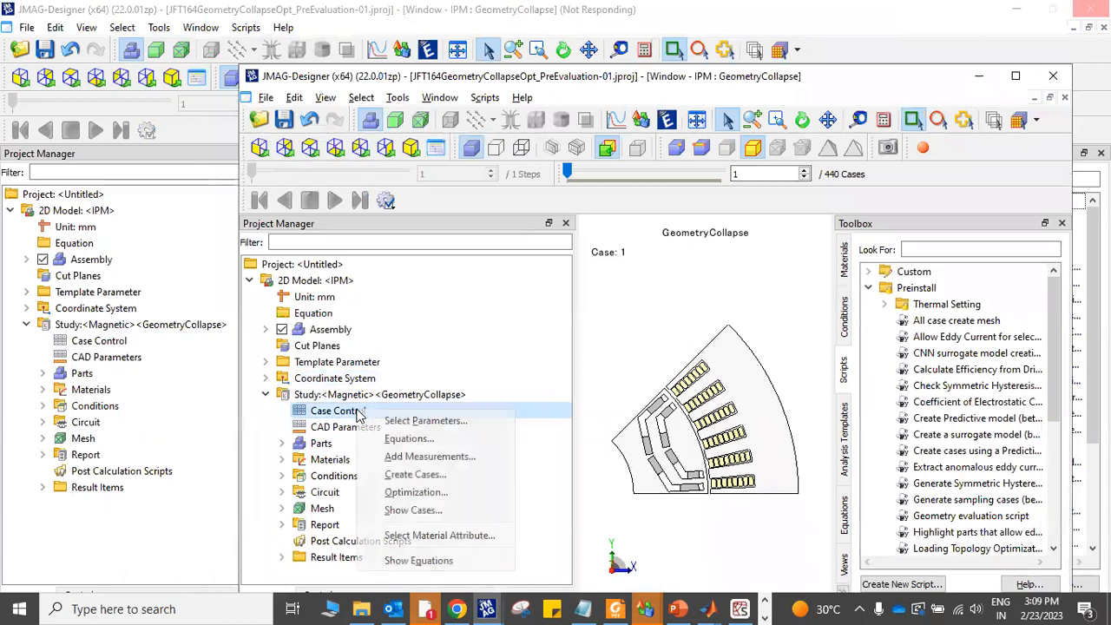
left_click(390, 491)
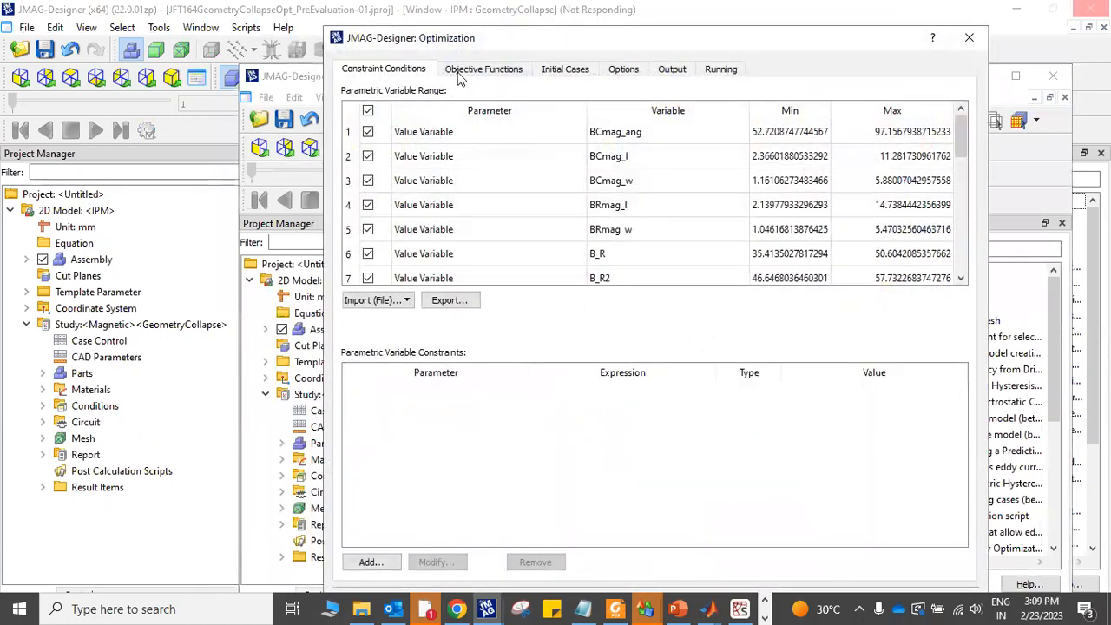
left_click(464, 70)
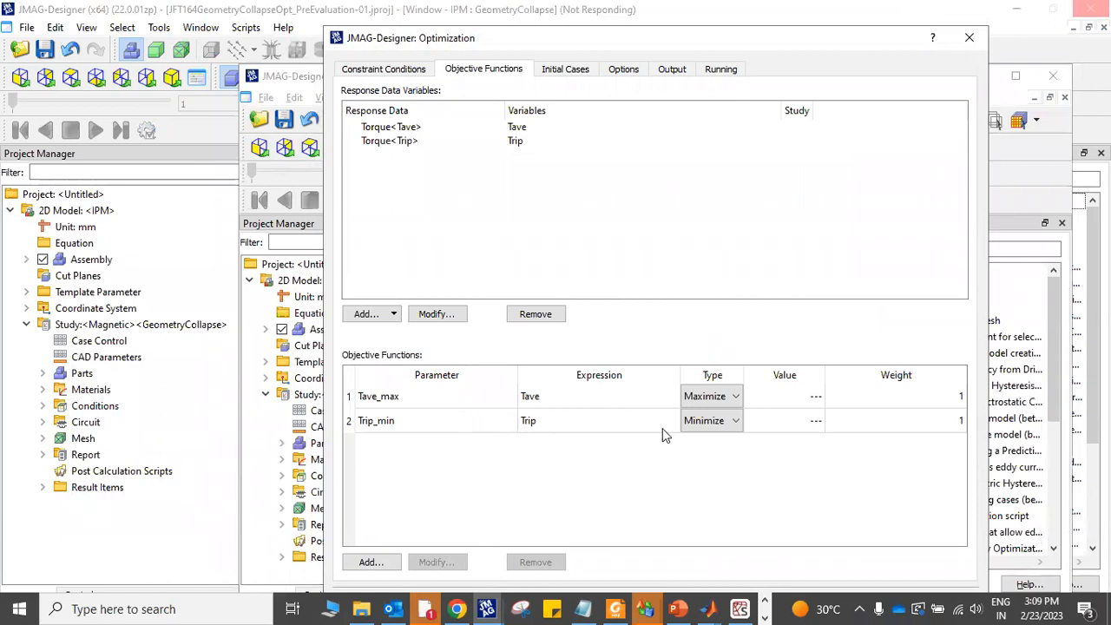
left_click(569, 71)
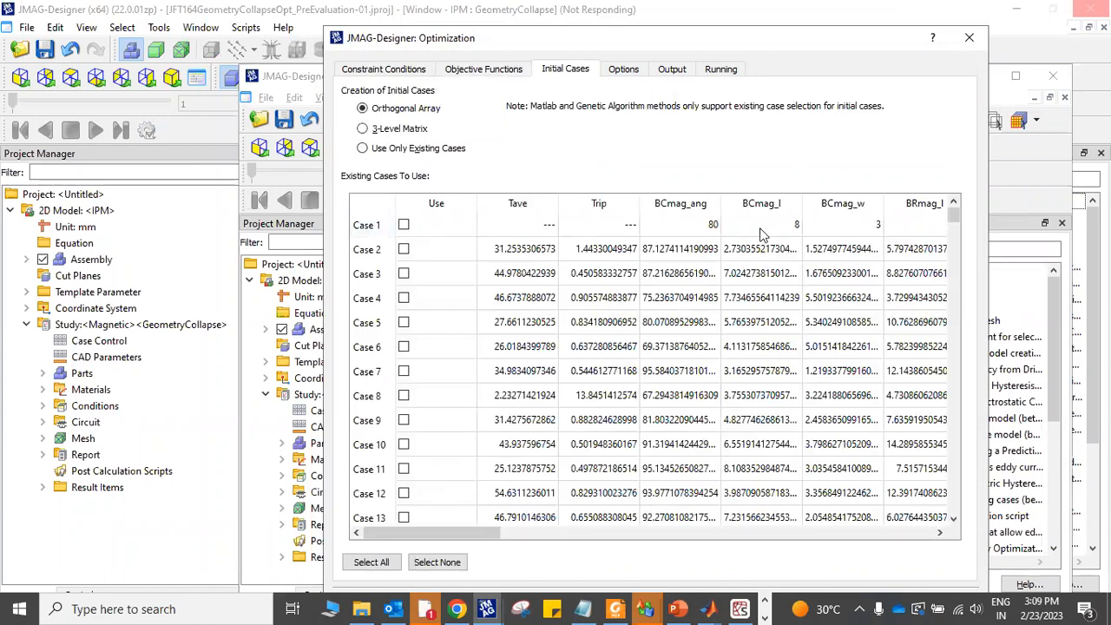
left_click(631, 71)
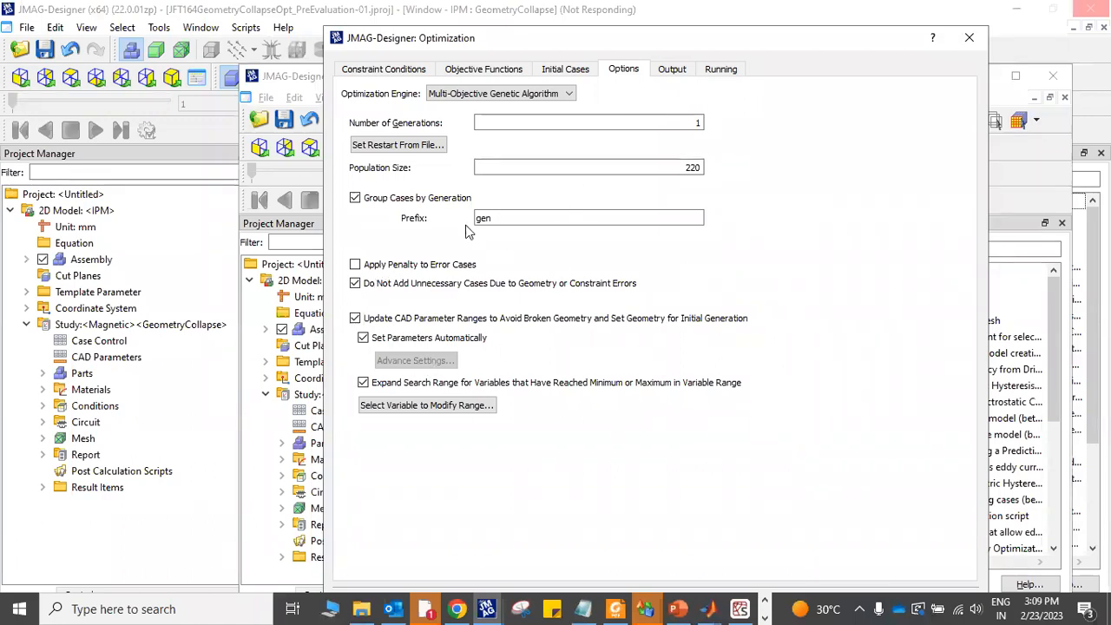
Disable automatic parameter setting, search range expansion and the CAD parameter range update that avoids broken geometry.
left_click(354, 283)
left_click(363, 337)
left_click(363, 382)
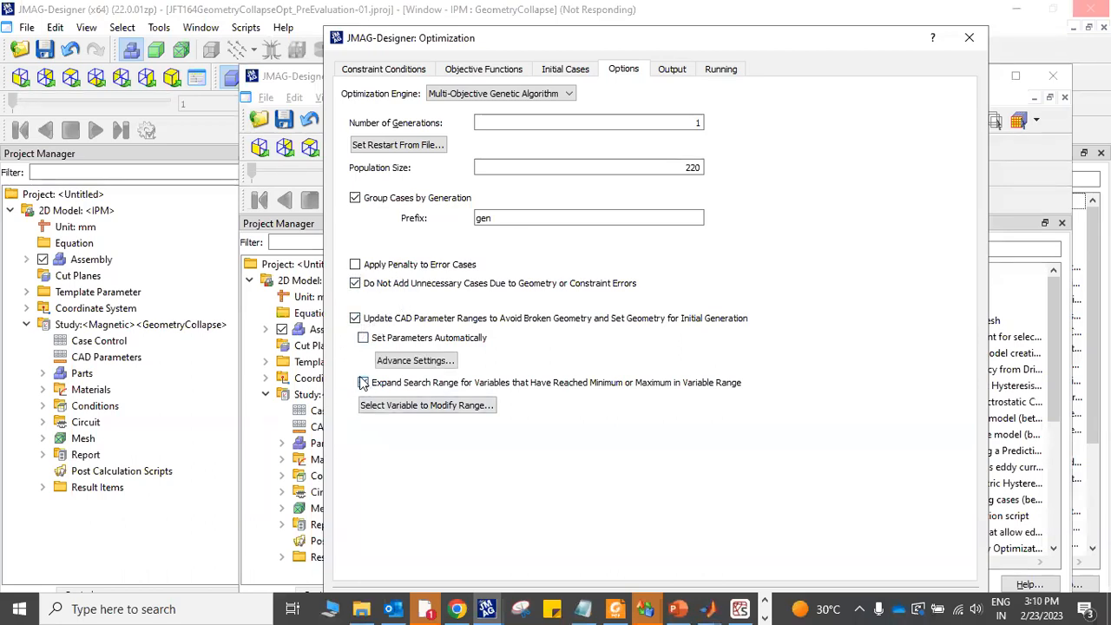
left_click(355, 318)
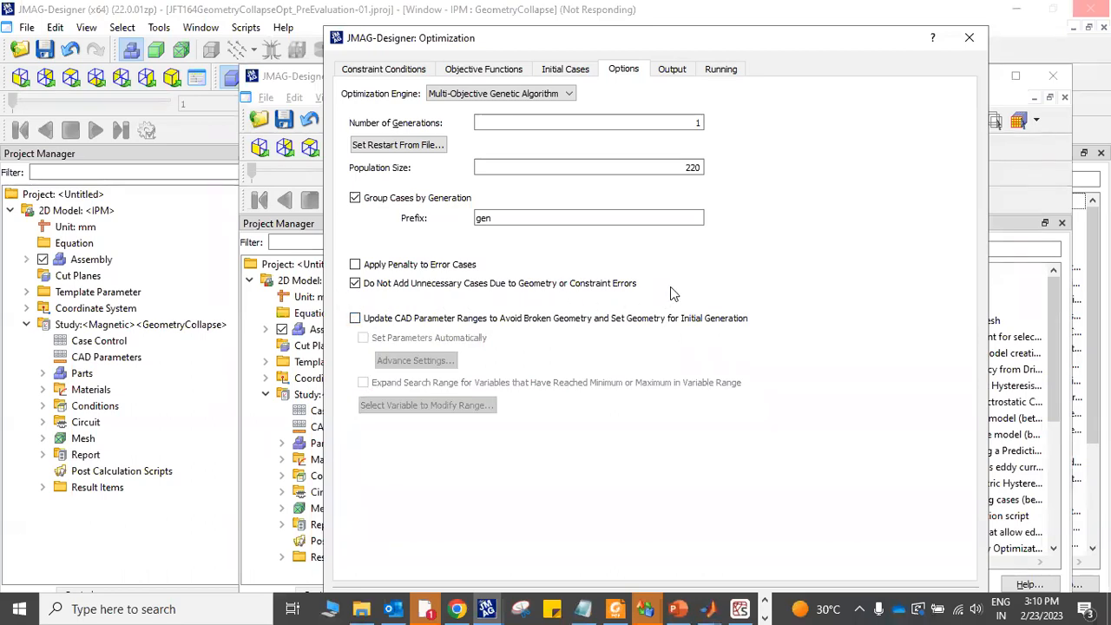
Re-enable the CAD parameter range update together with Set Parameters Automatically and search range expansion.
left_click(355, 318)
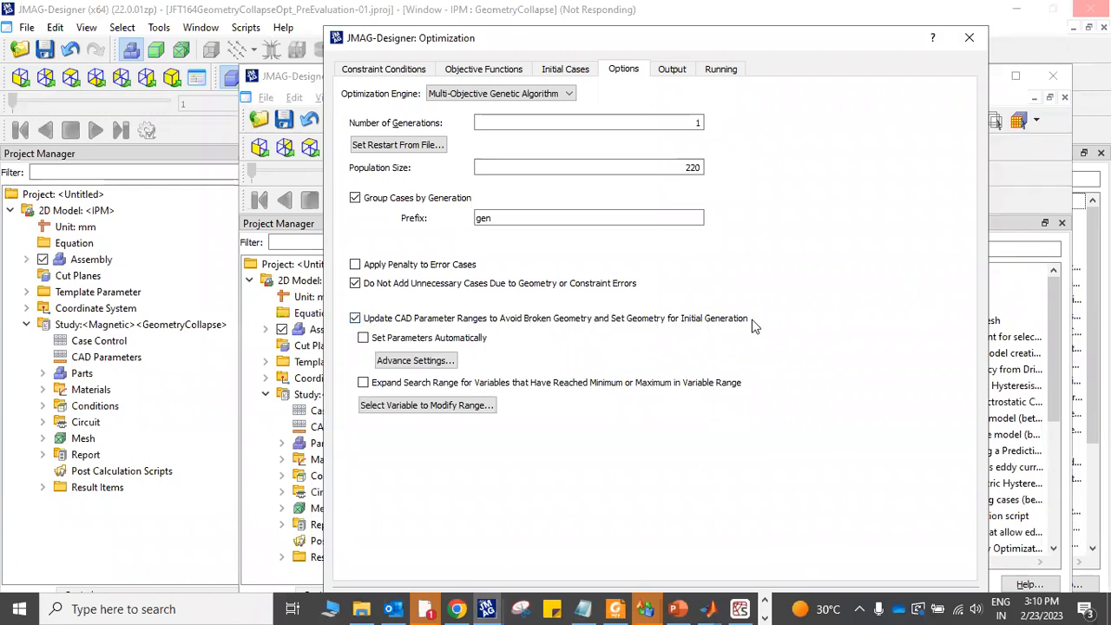
left_click(363, 339)
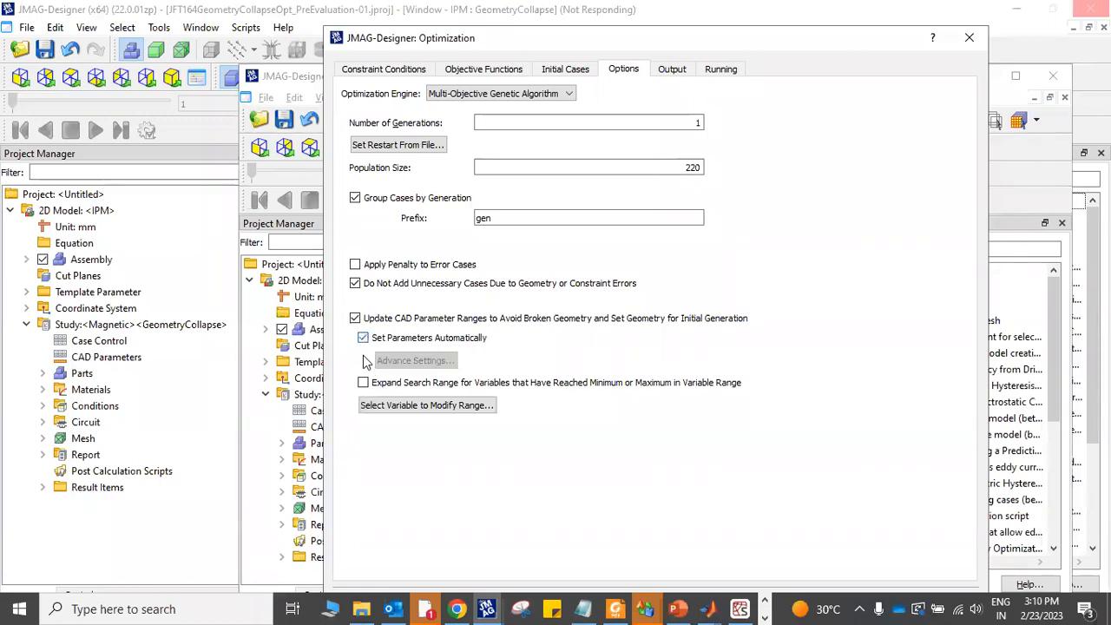
left_click(363, 383)
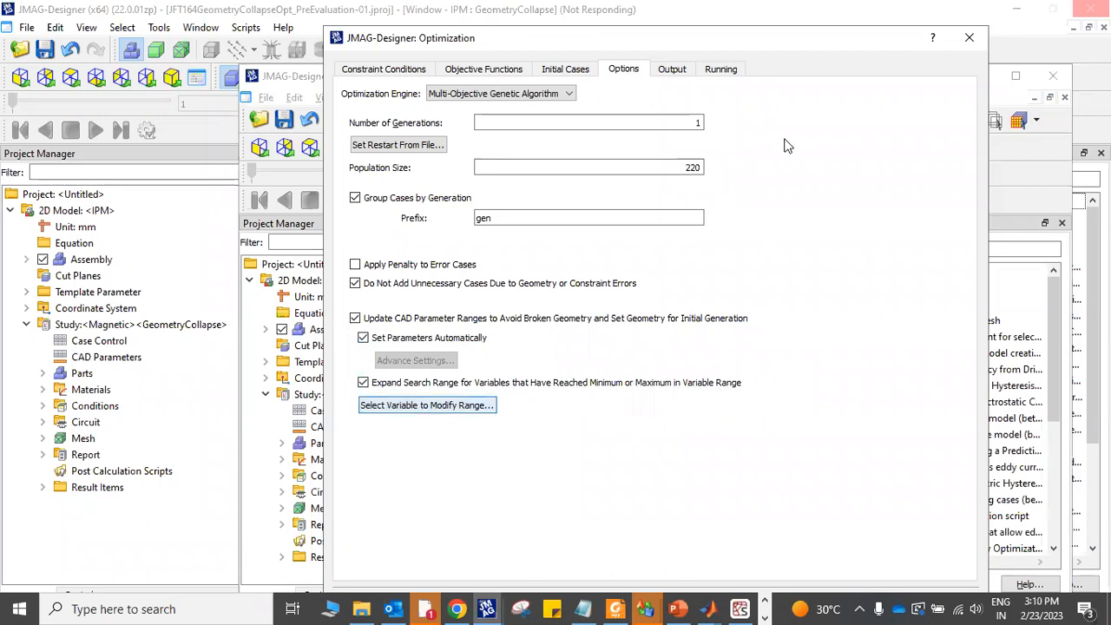
Review the variables whose minimum and maximum ranges may be modified, and accept the selection as it is.
left_click(424, 405)
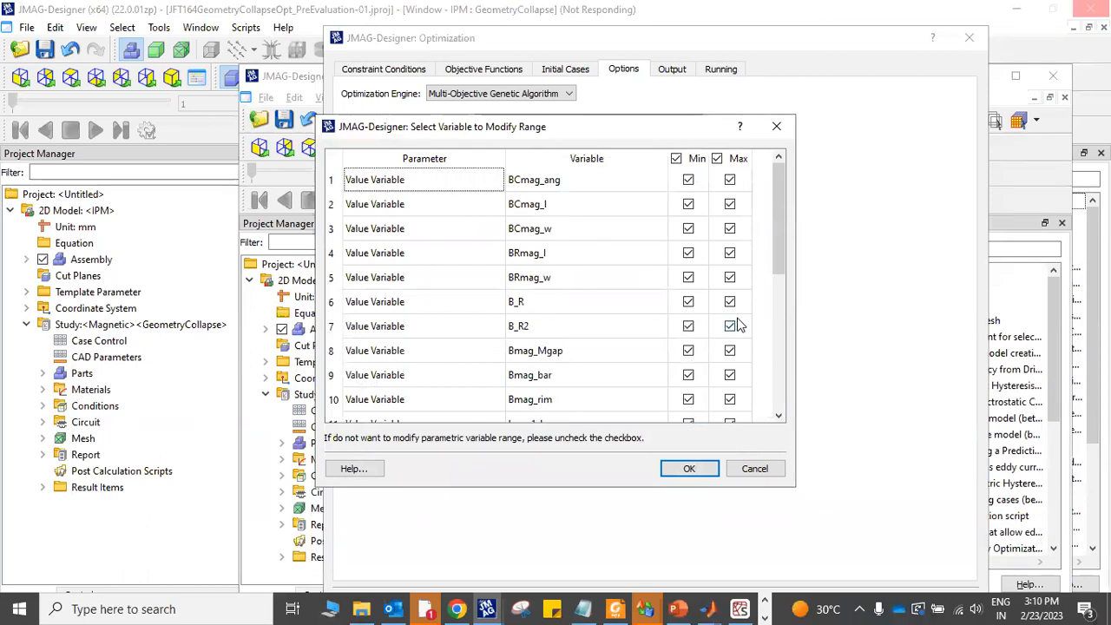
left_click_drag(778, 257, 784, 425)
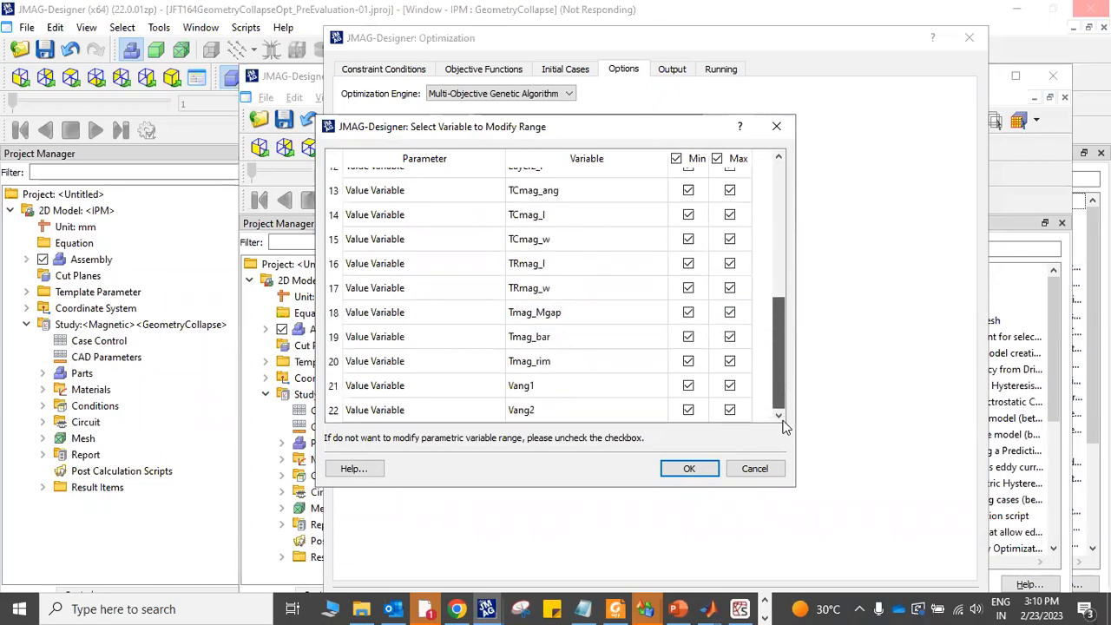
left_click(690, 470)
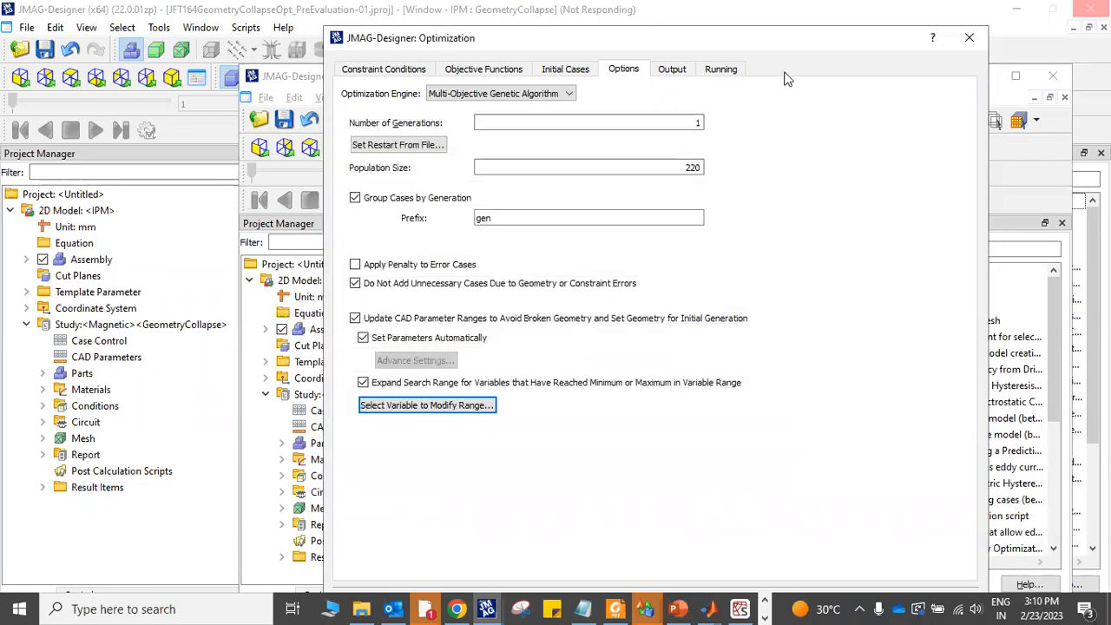
Move the Optimization dialog aside and review its Output and Running settings.
left_click_drag(764, 37, 322, 31)
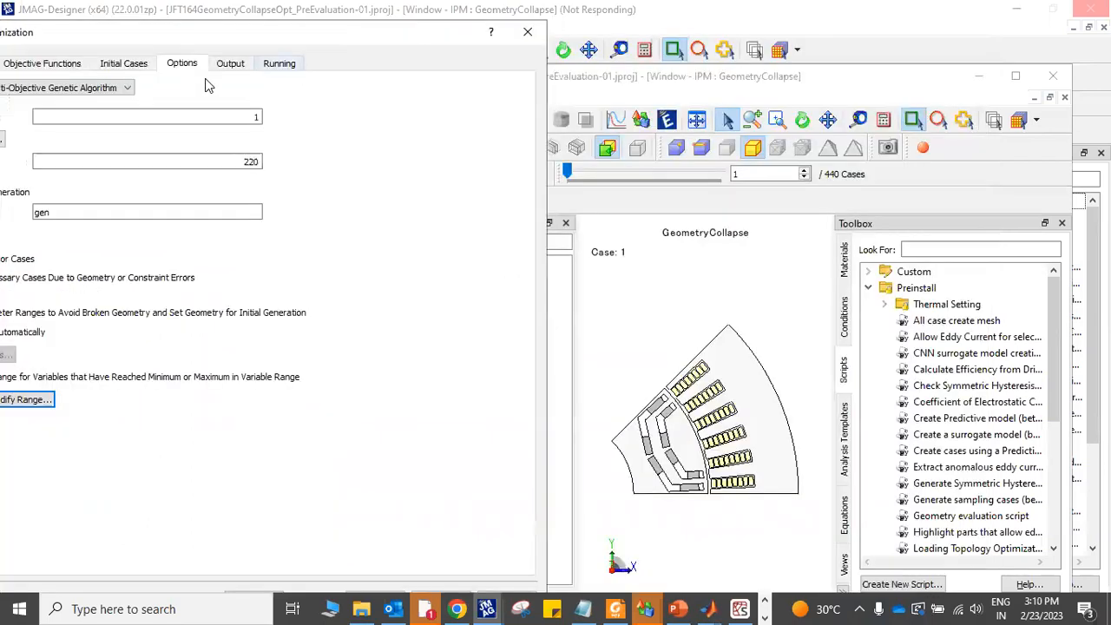
left_click(236, 65)
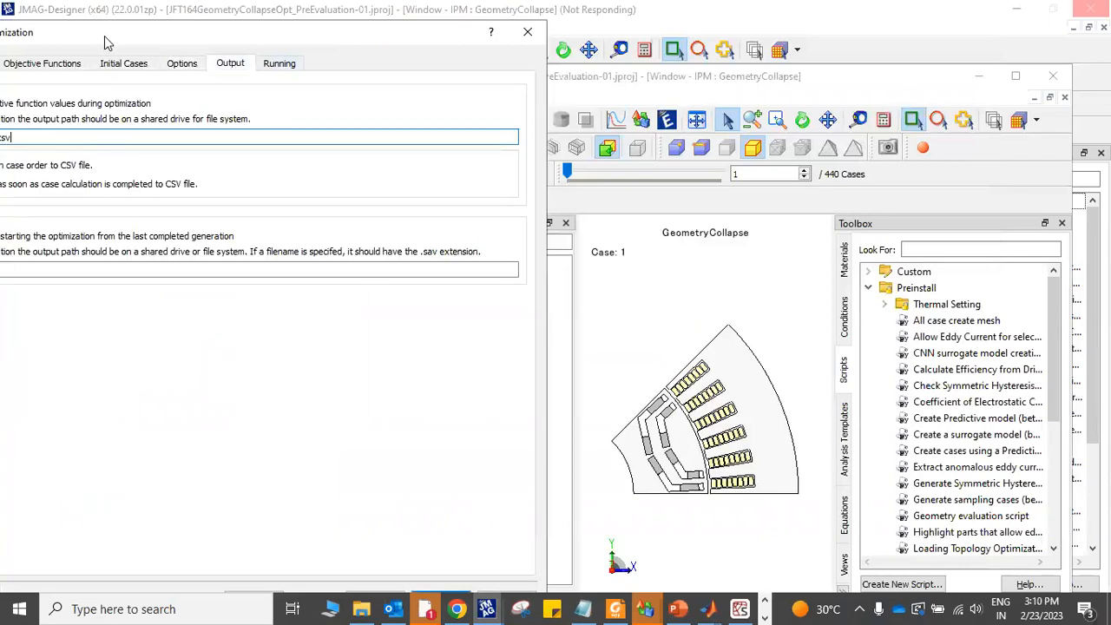
left_click_drag(105, 42, 317, 77)
left_click(491, 100)
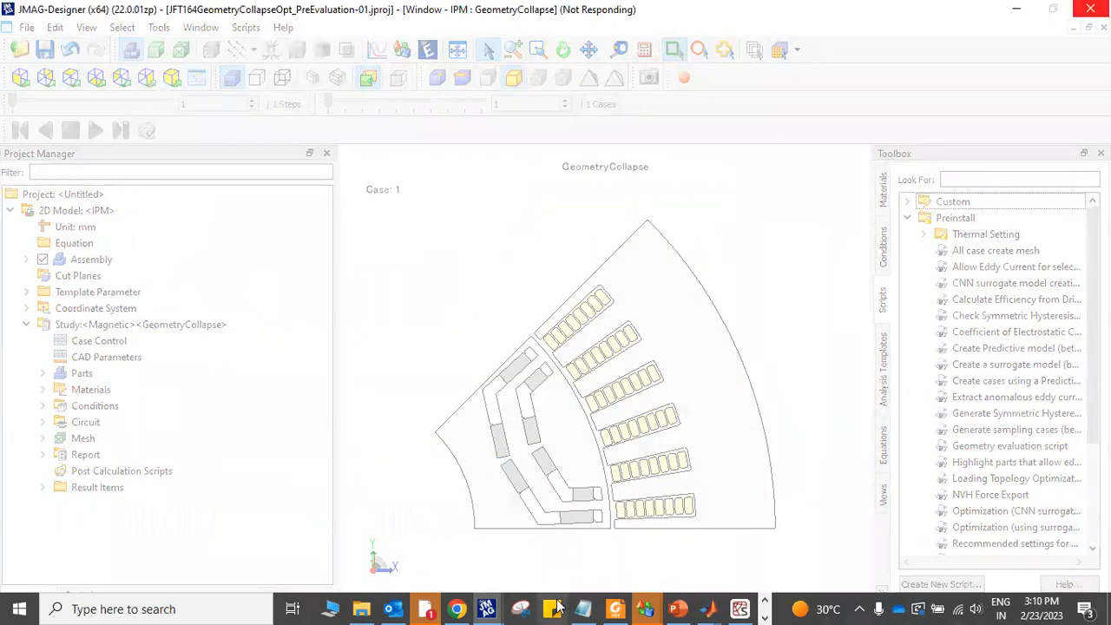
Bring the project window with the open Optimization dialog back to the front to examine the Running settings.
mouse_move(499, 608)
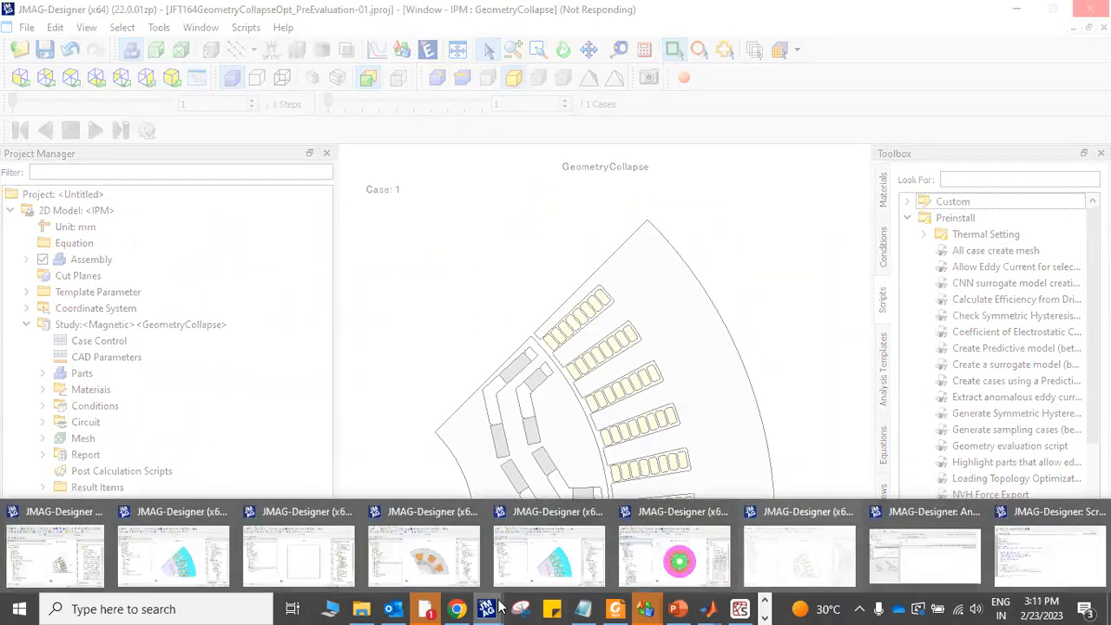
left_click(824, 569)
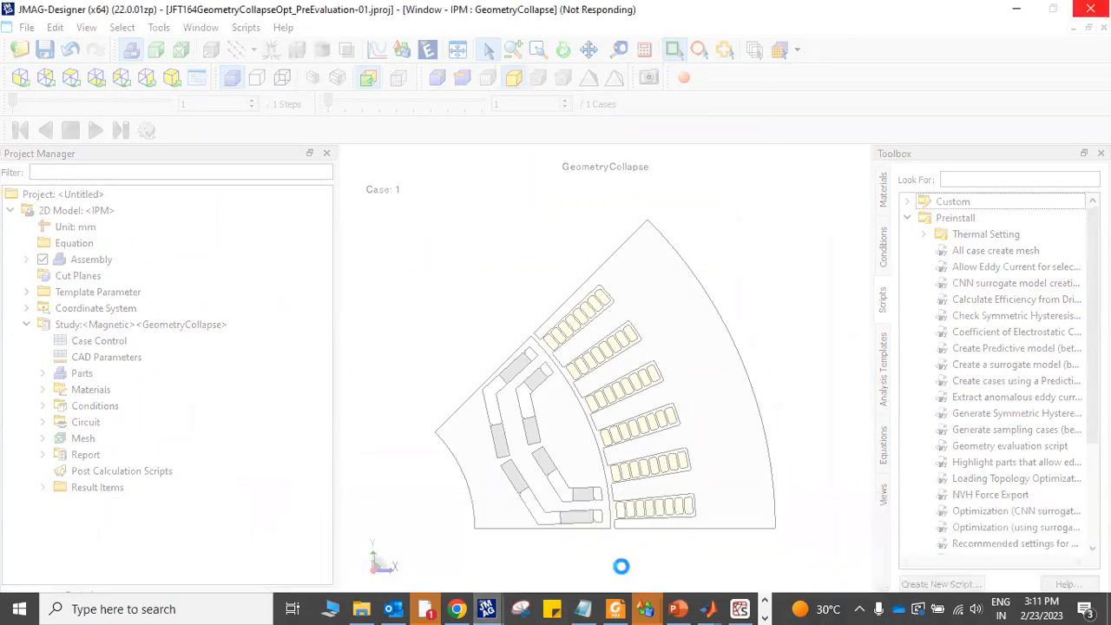
mouse_move(490, 607)
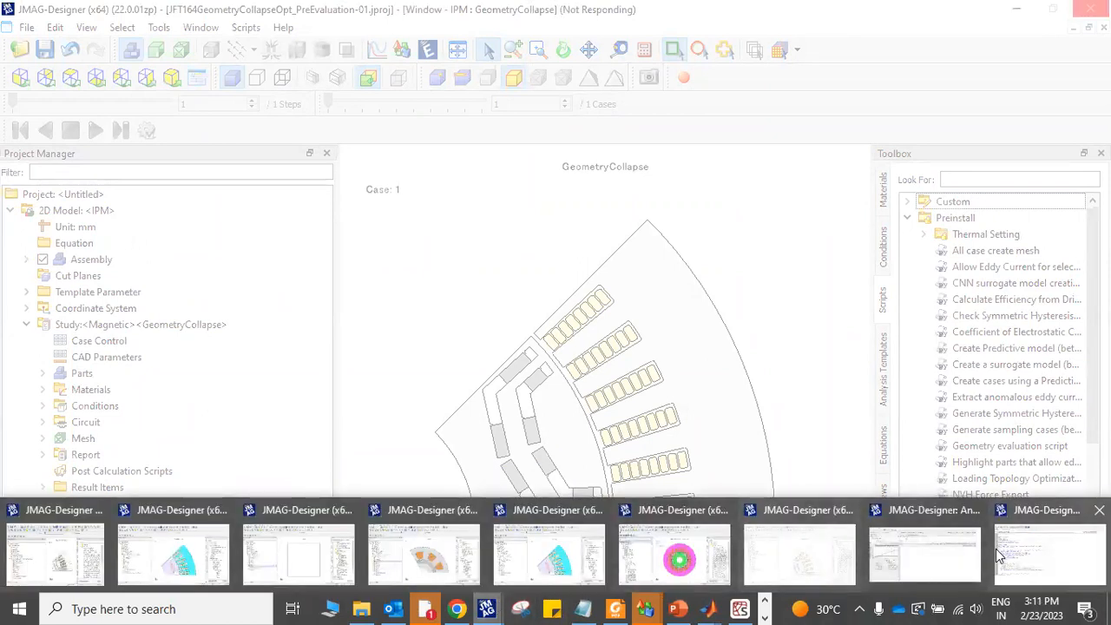
left_click(810, 568)
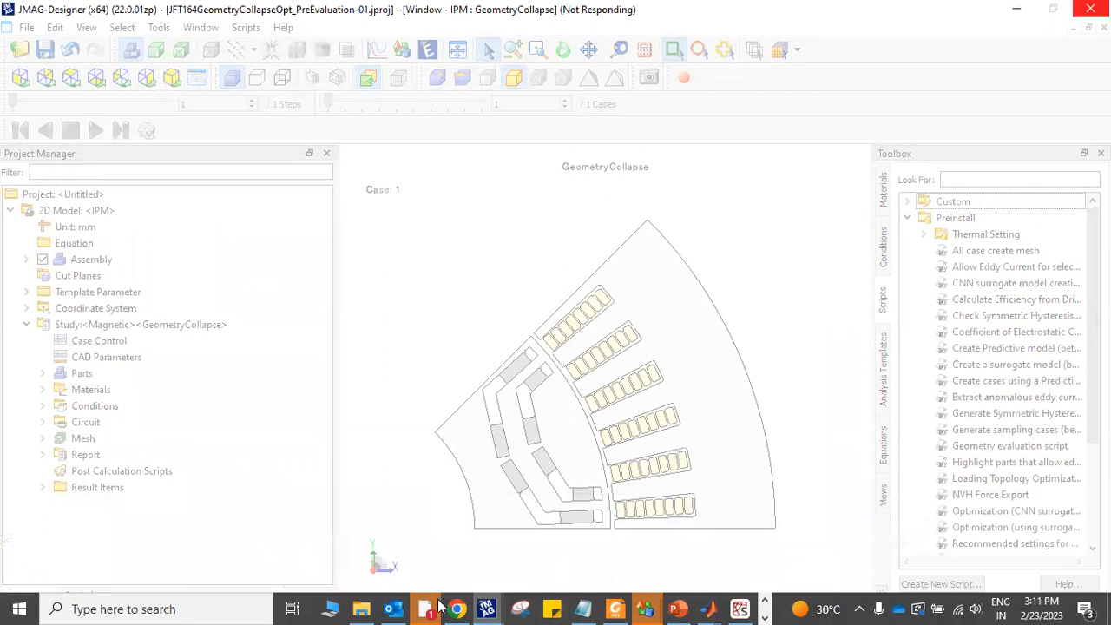
left_click(486, 608)
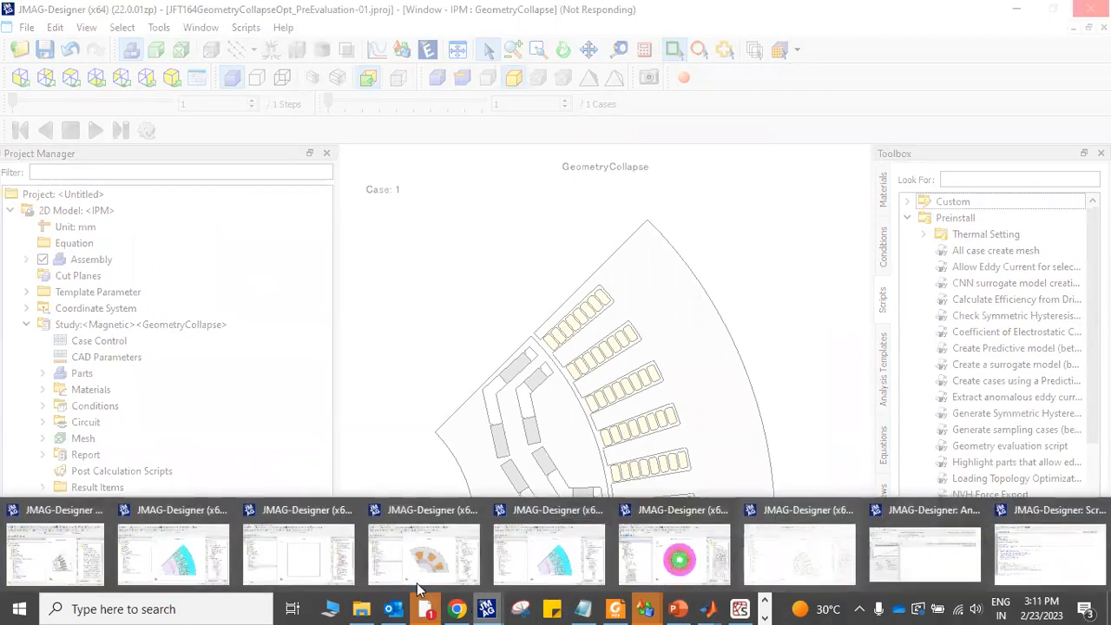
left_click(55, 554)
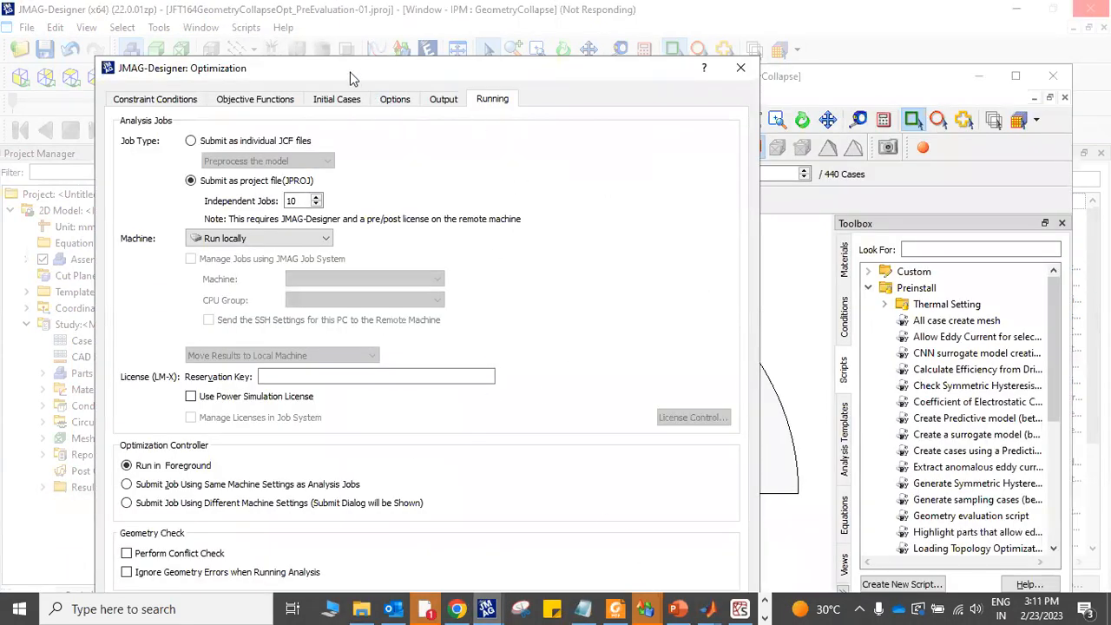
Close the Optimization dialog and maximize the GeometryCollapse project window.
left_click_drag(352, 79, 256, 44)
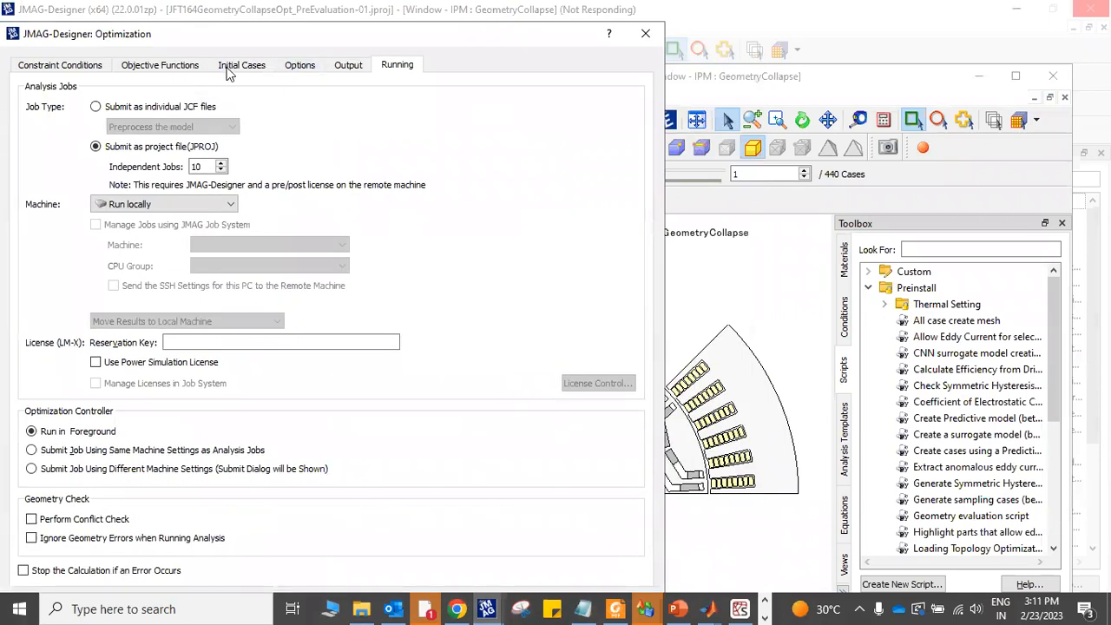
left_click_drag(159, 35, 182, 188)
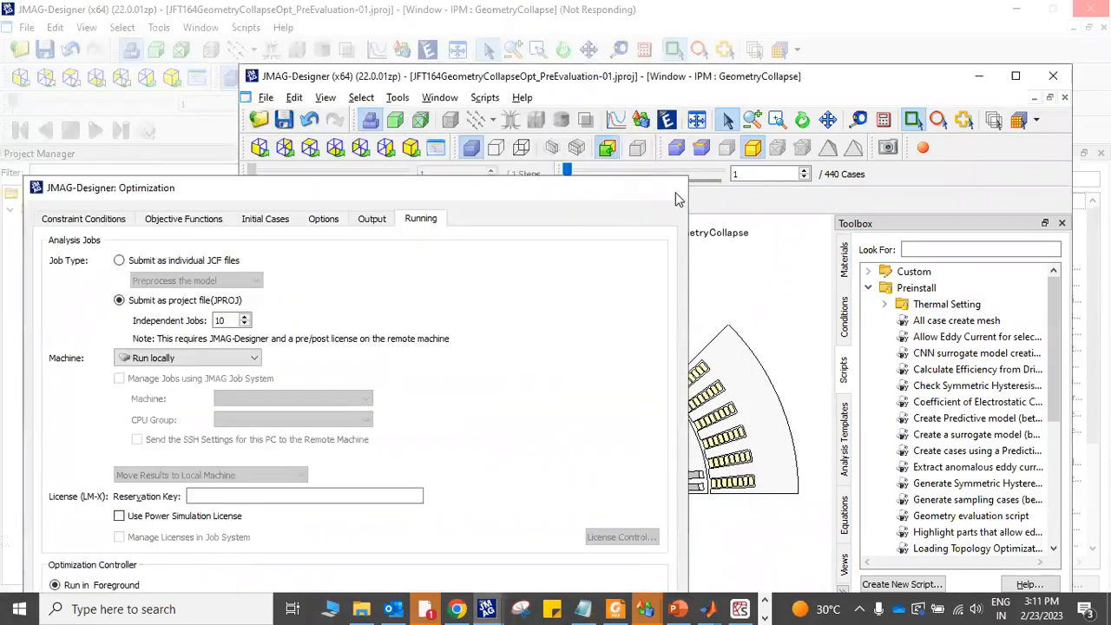
left_click(675, 192)
left_click(1012, 76)
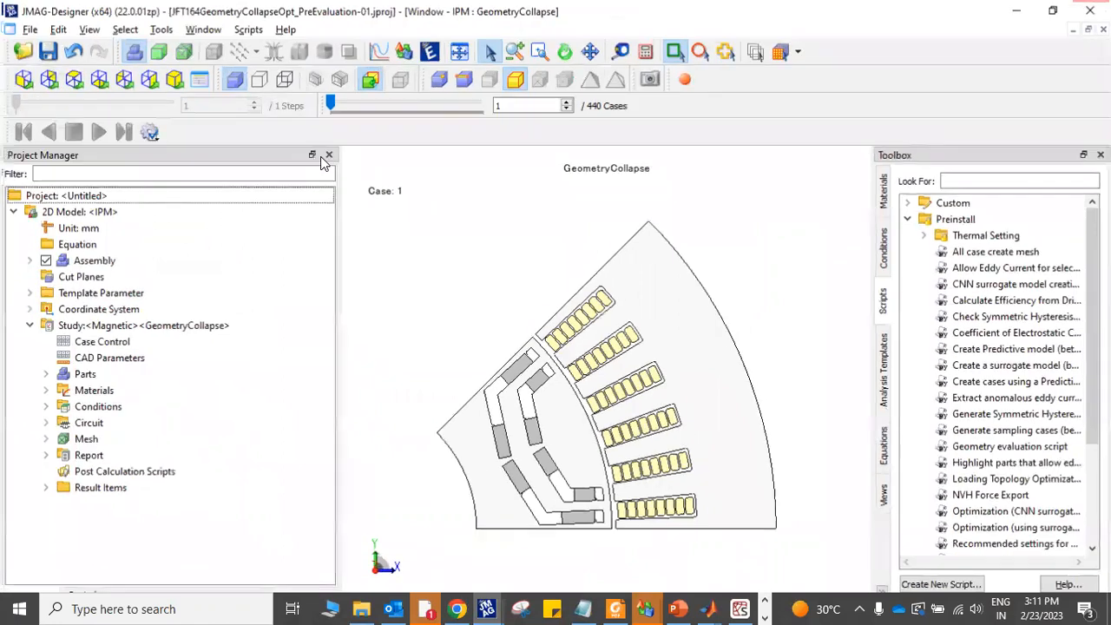
Step through the GeometryCollapse cases one by one up to case 13 to examine the rotor magnet geometry of each.
left_click(566, 101)
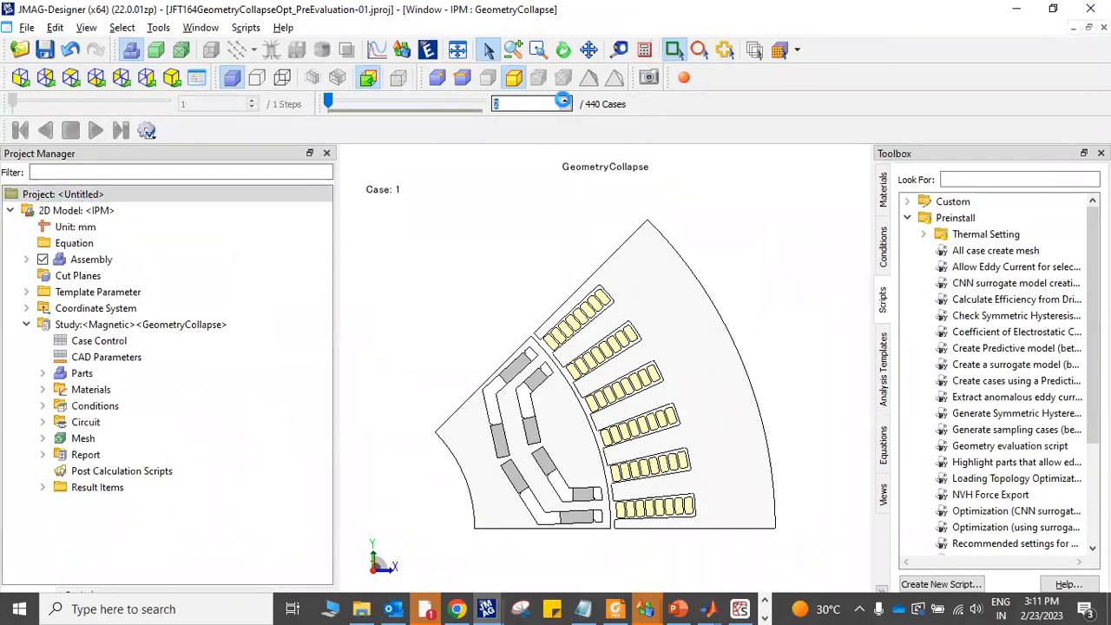
left_click(569, 100)
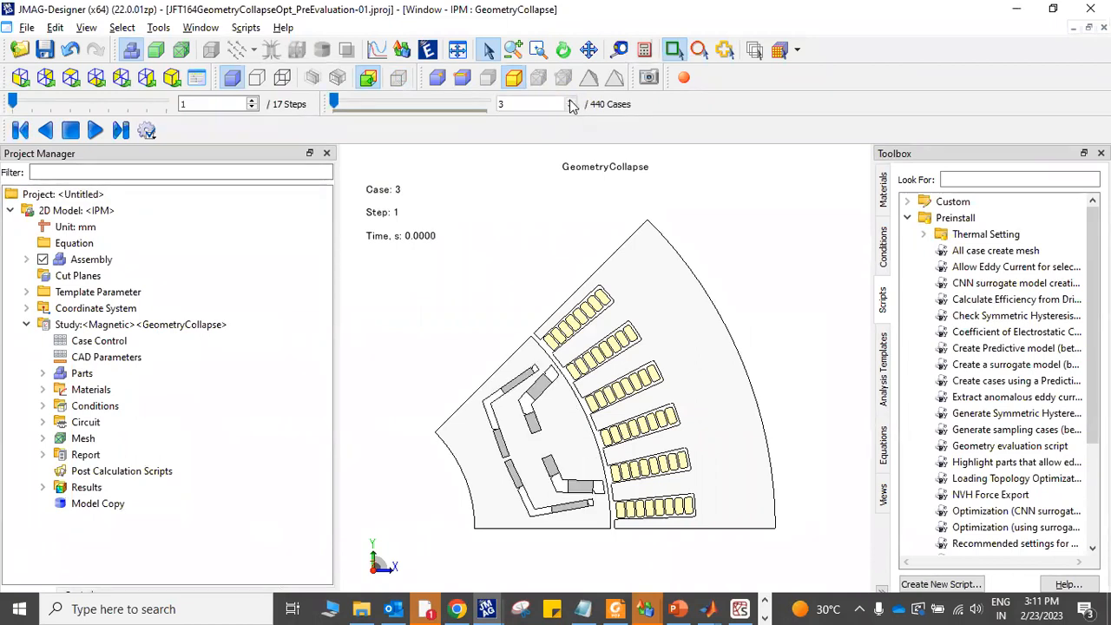
left_click(570, 101)
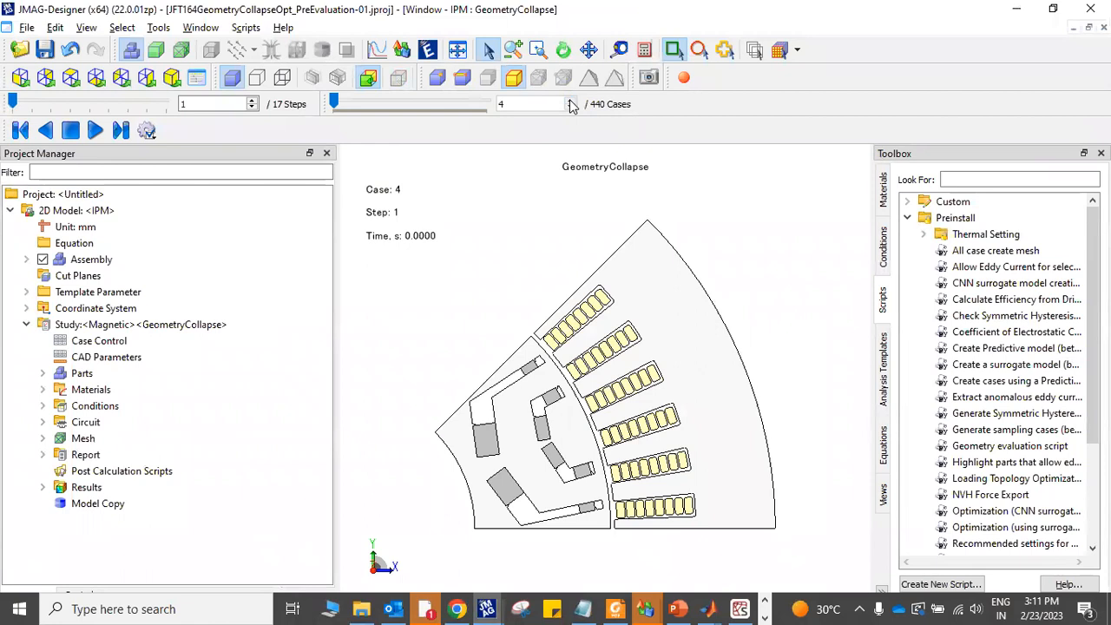
left_click(571, 101)
left_click(570, 101)
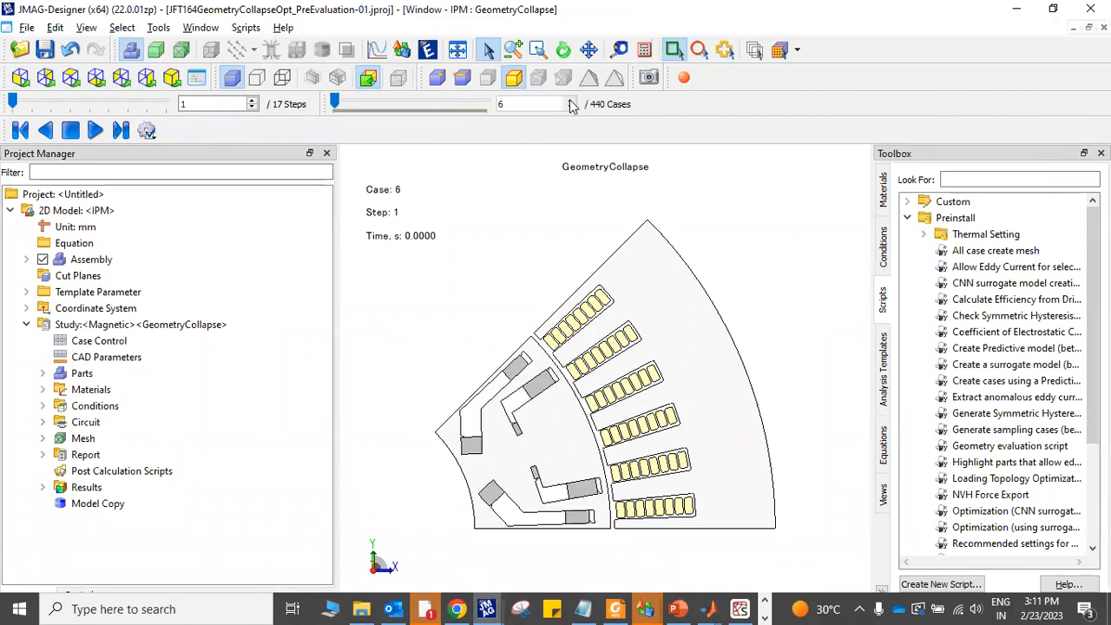
left_click(570, 101)
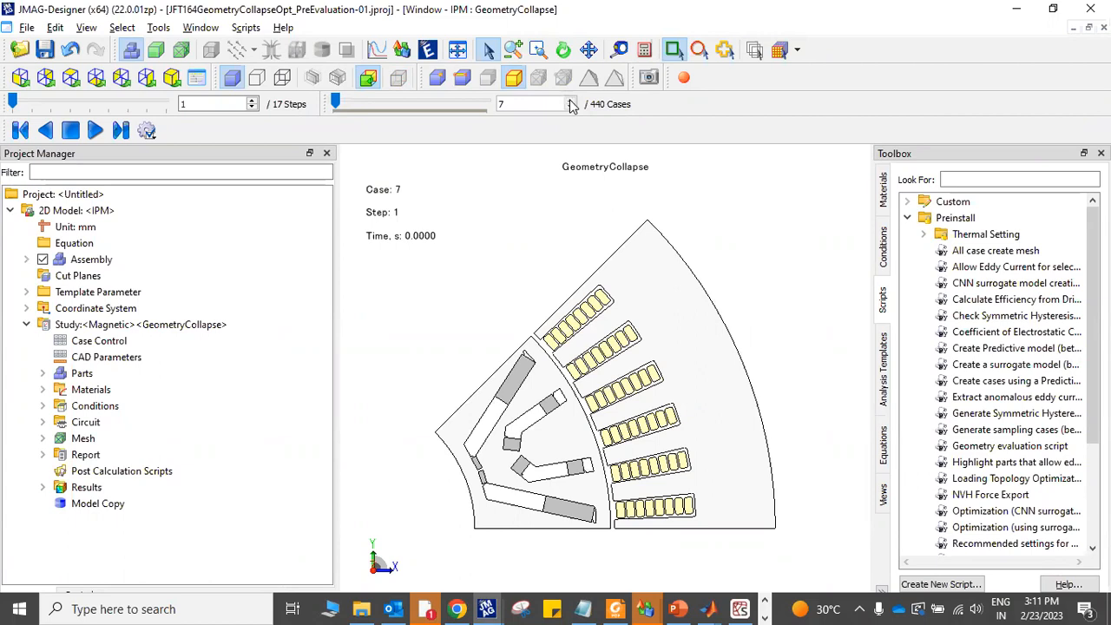
left_click(571, 100)
left_click(570, 100)
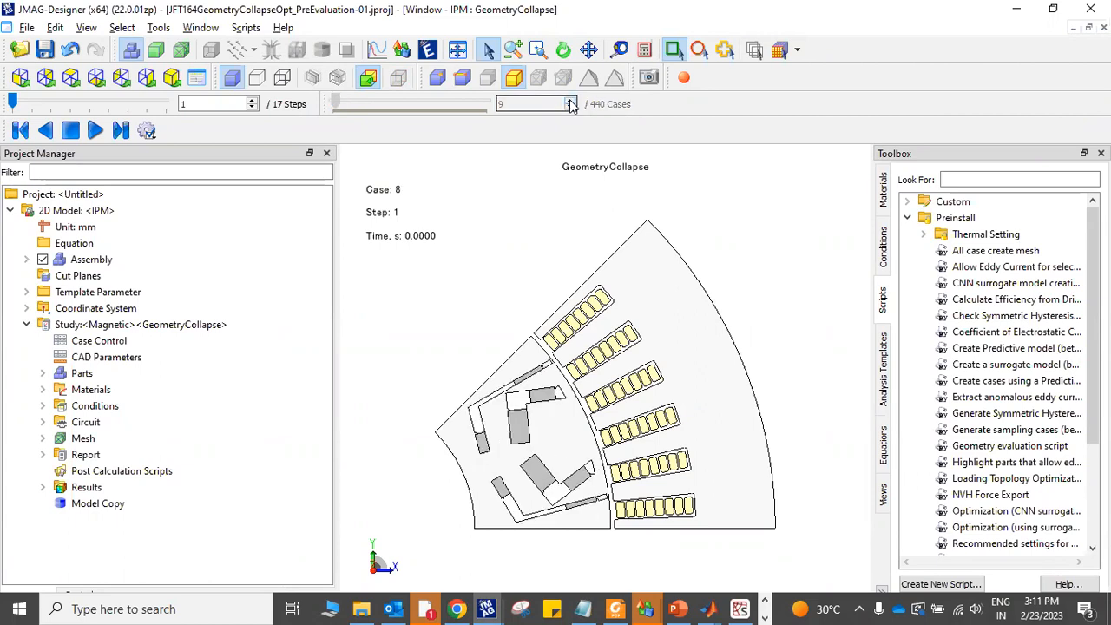
left_click(570, 101)
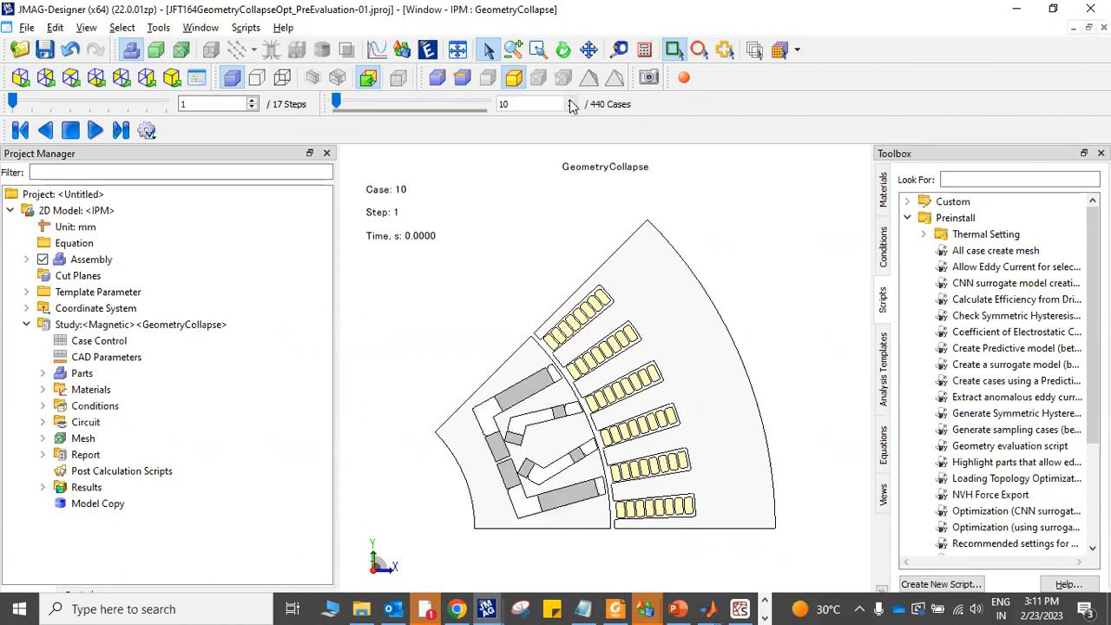
left_click(571, 101)
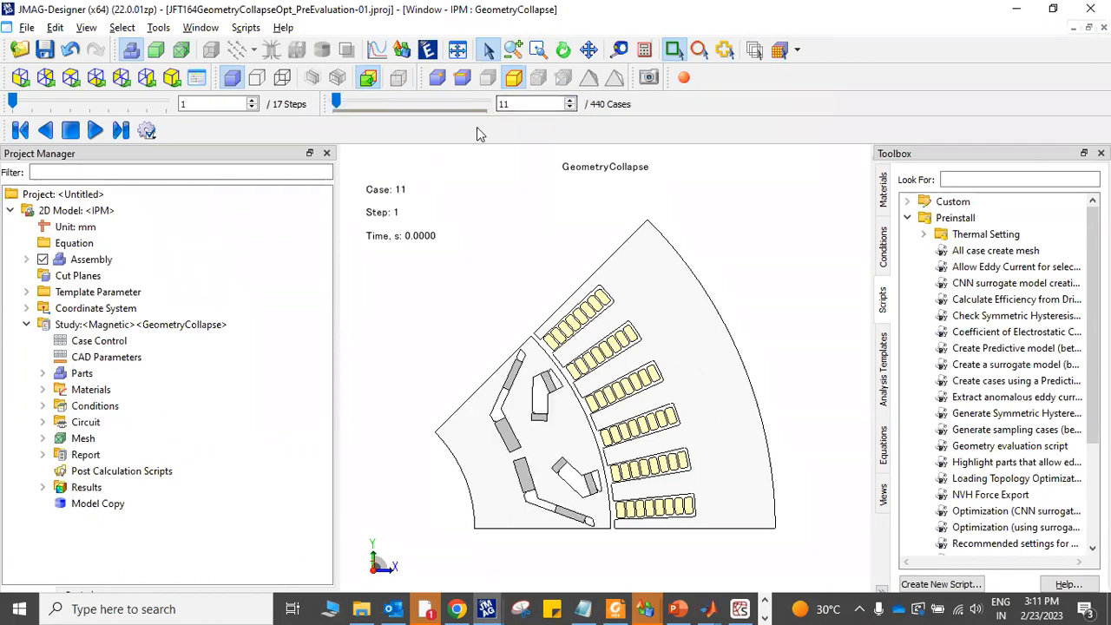
left_click(571, 102)
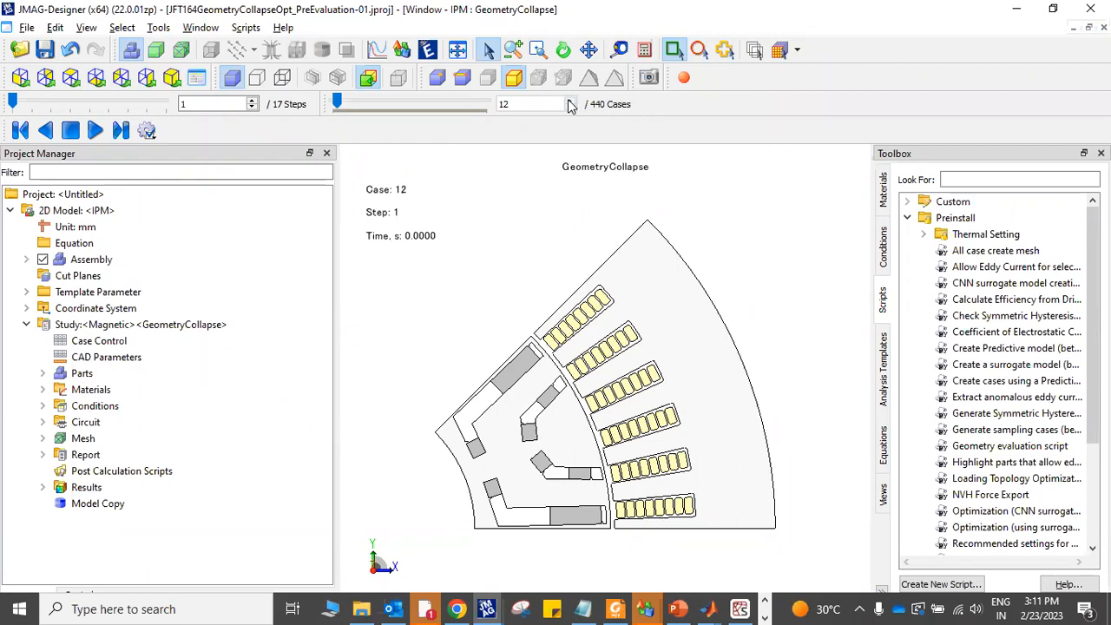
left_click(571, 100)
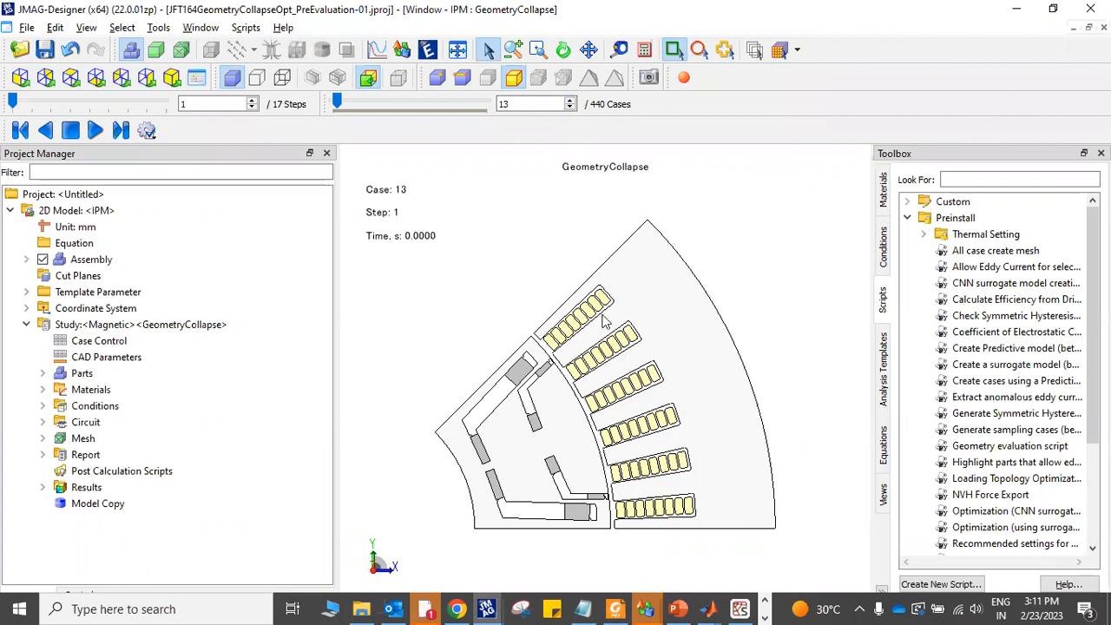
Show the study's cases in the Design Table to review their parameter values, and close it without changes.
left_click(37, 340)
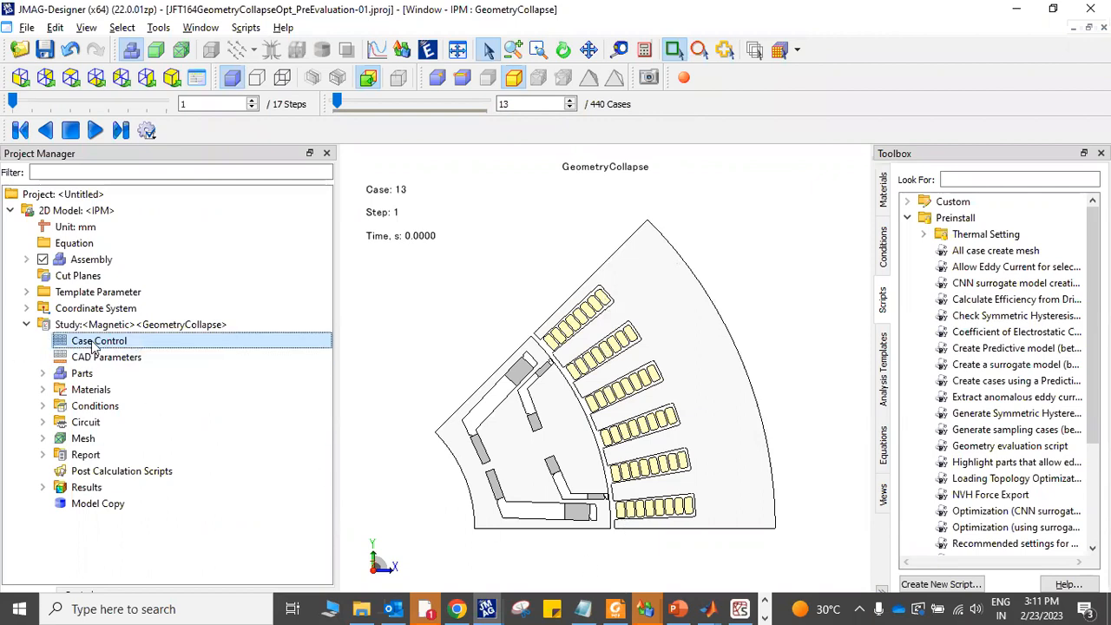
right_click(94, 343)
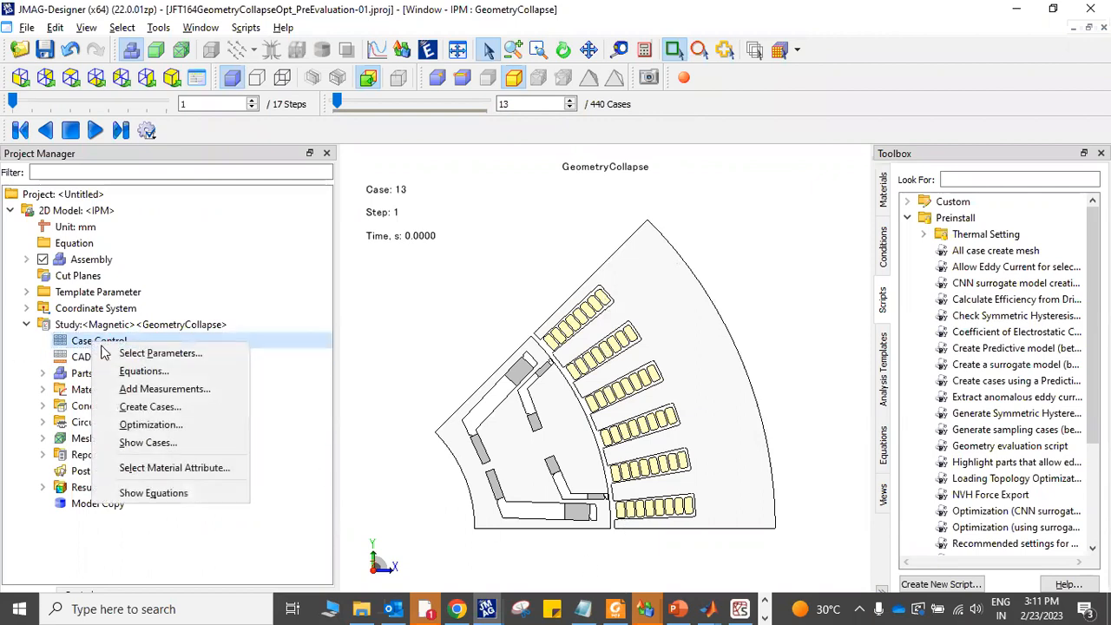
left_click(148, 442)
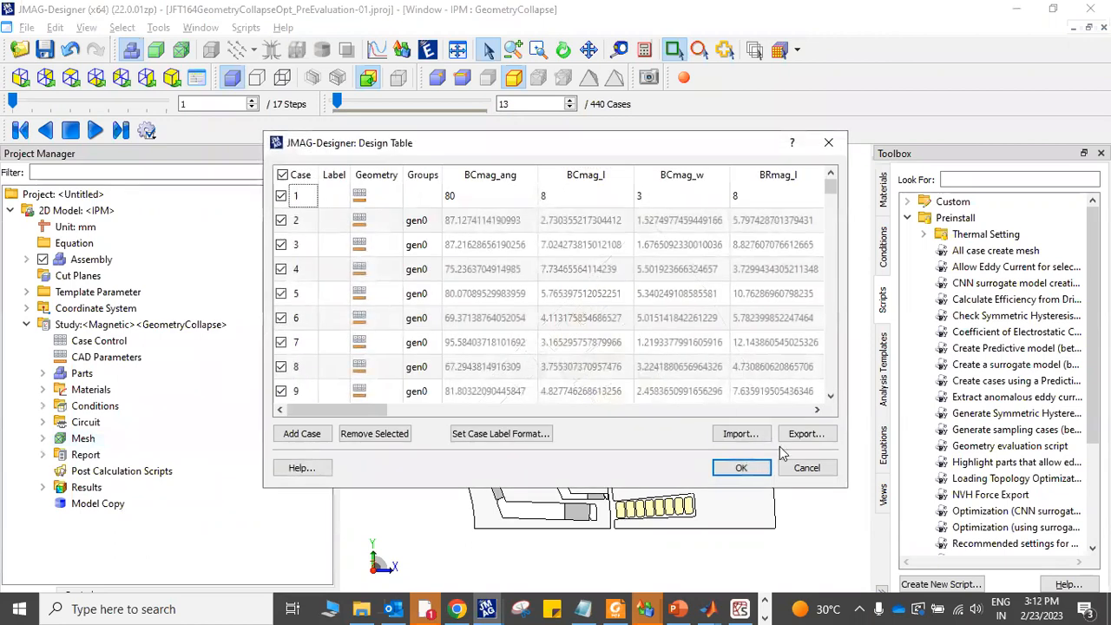
left_click(803, 467)
Switch to Foxit Reader and find the Parametric Variable Range settings table (Table 2-5-1) in the JFT164 geometry collapse tutorial.
left_click(613, 608)
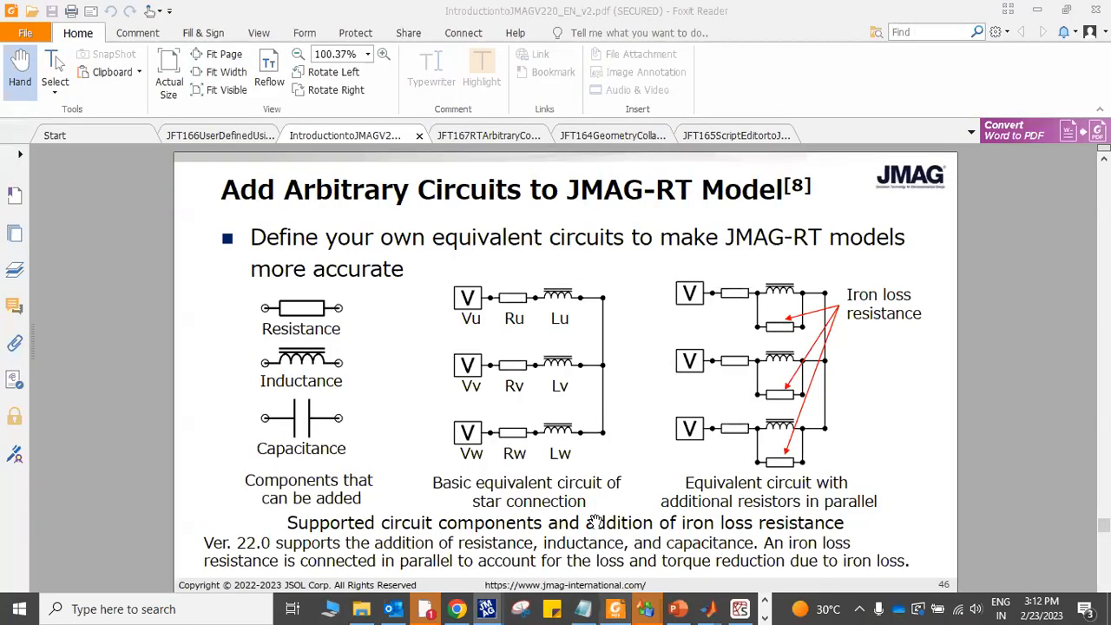
scroll(641, 392, "down", 6)
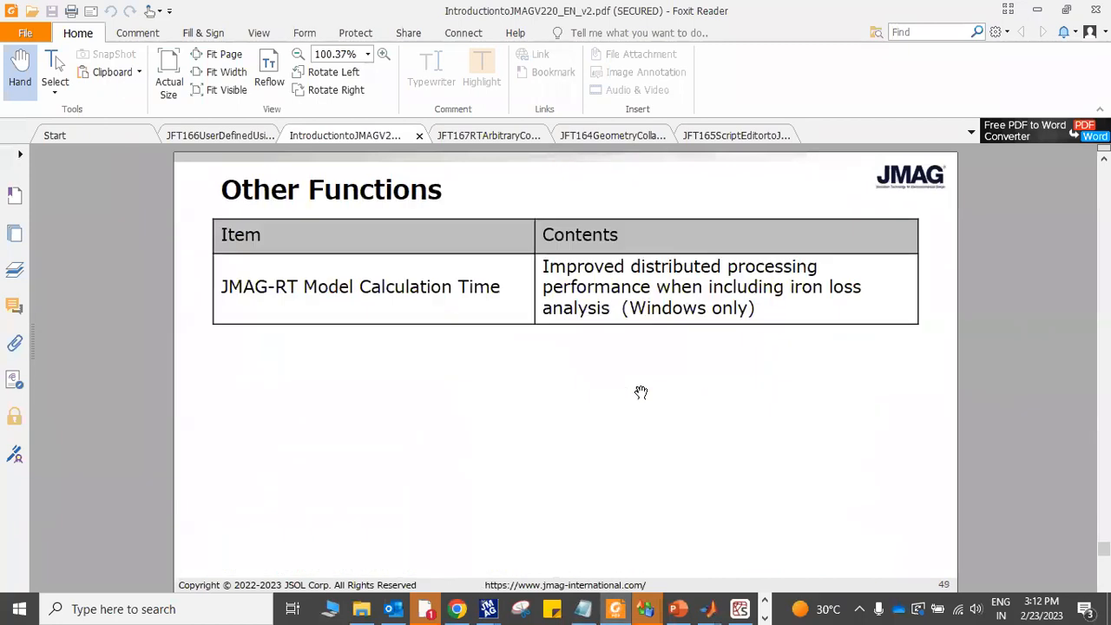
scroll(640, 393, "up", 7)
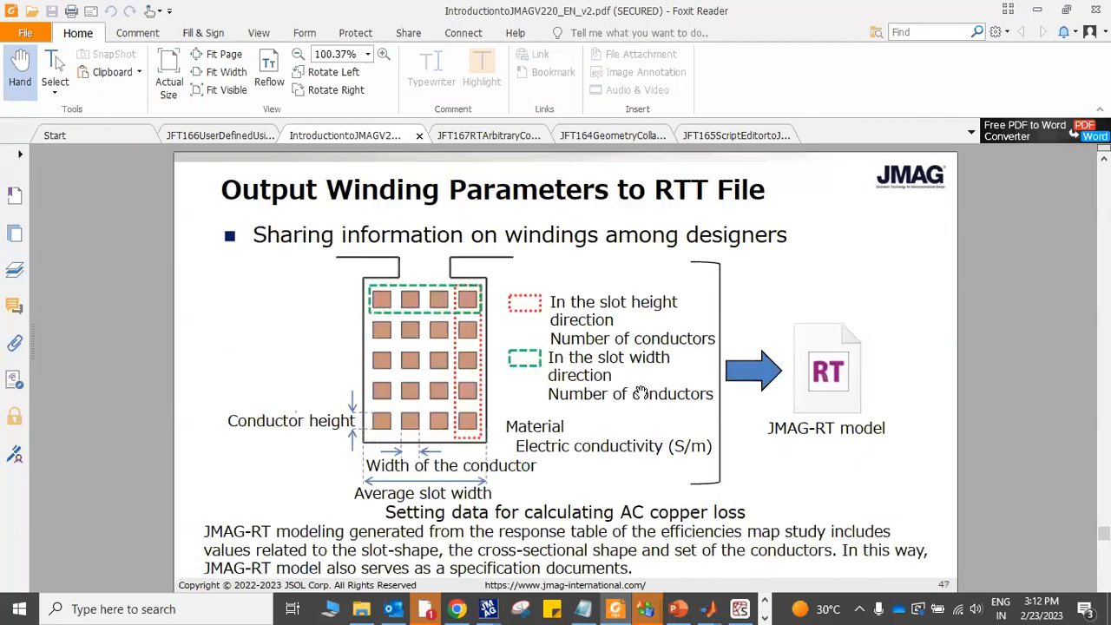
scroll(640, 393, "up", 2)
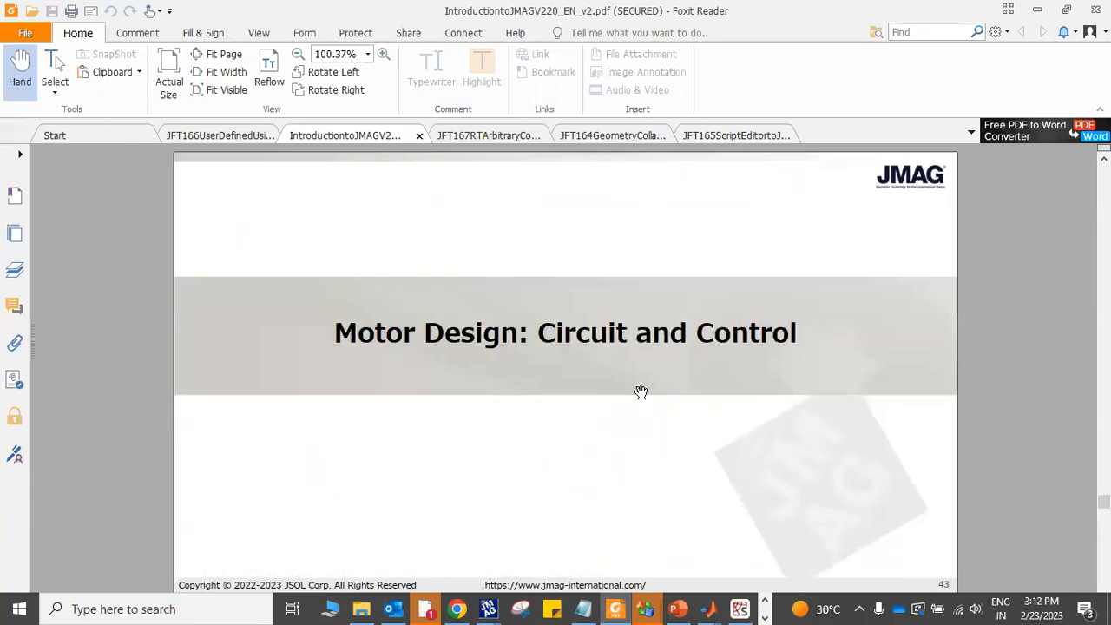
left_click(597, 137)
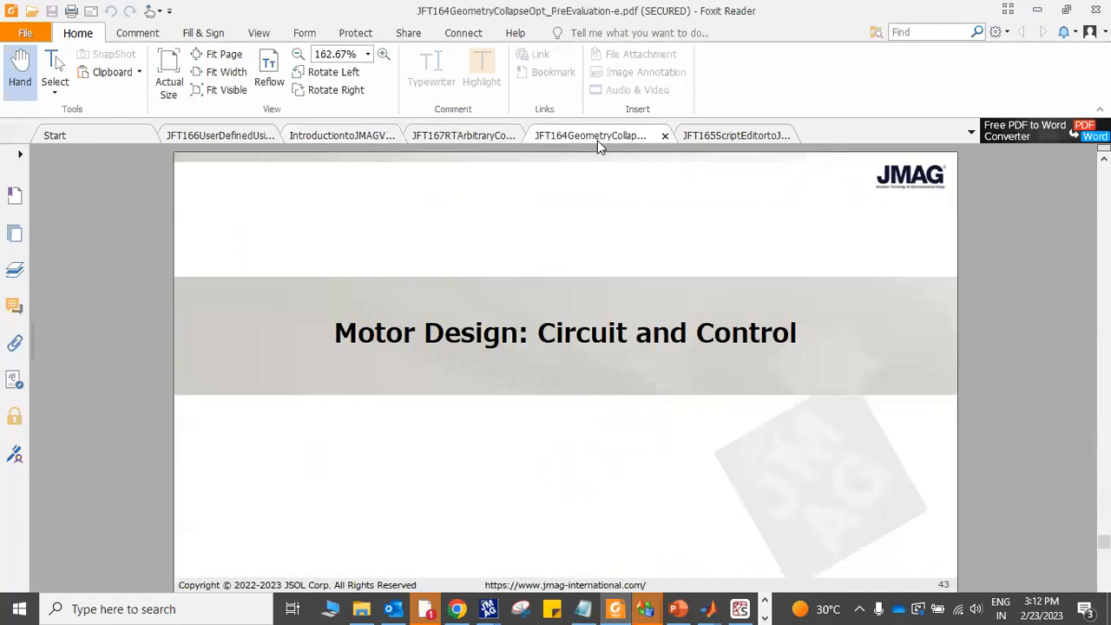
scroll(620, 315, "up", 3)
scroll(622, 317, "up", 8)
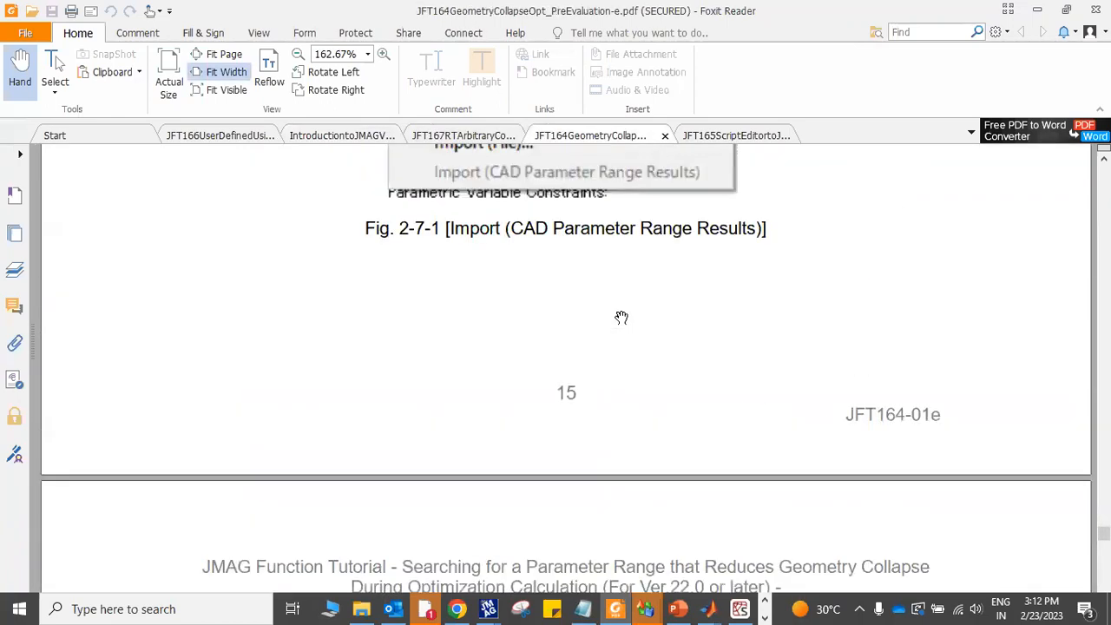
scroll(621, 317, "up", 6)
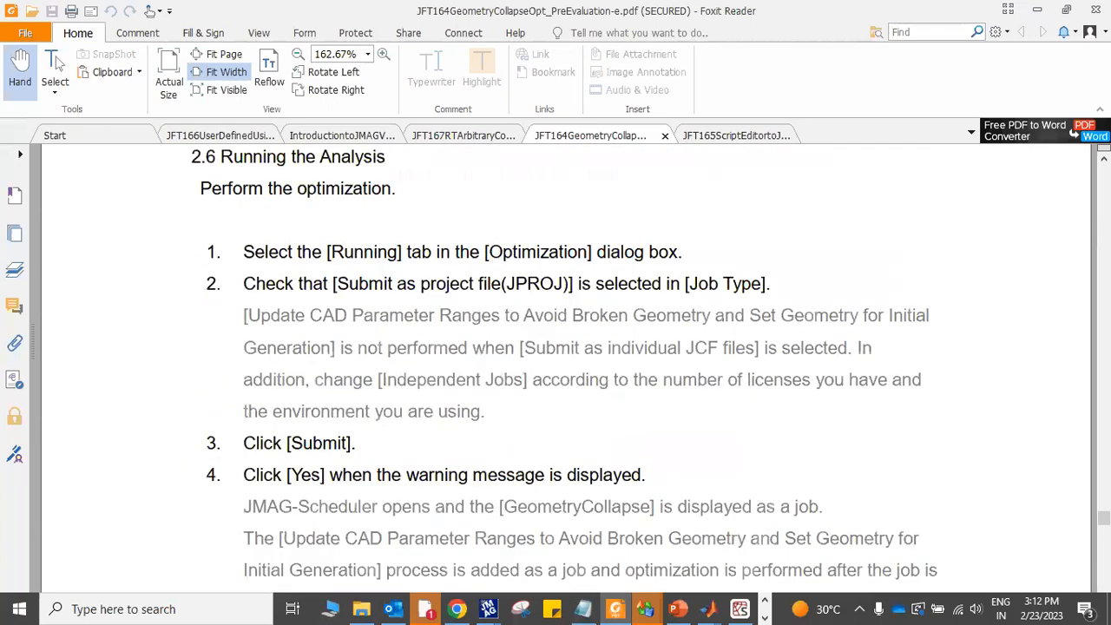
scroll(621, 317, "up", 6)
scroll(877, 415, "up", 10)
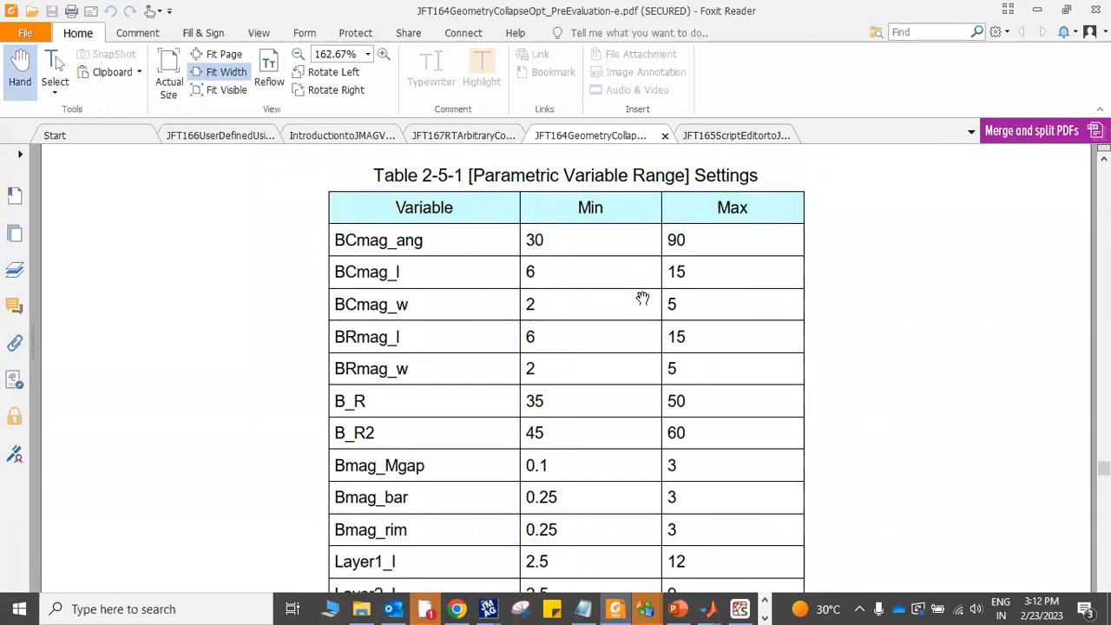
scroll(642, 298, "down", 1)
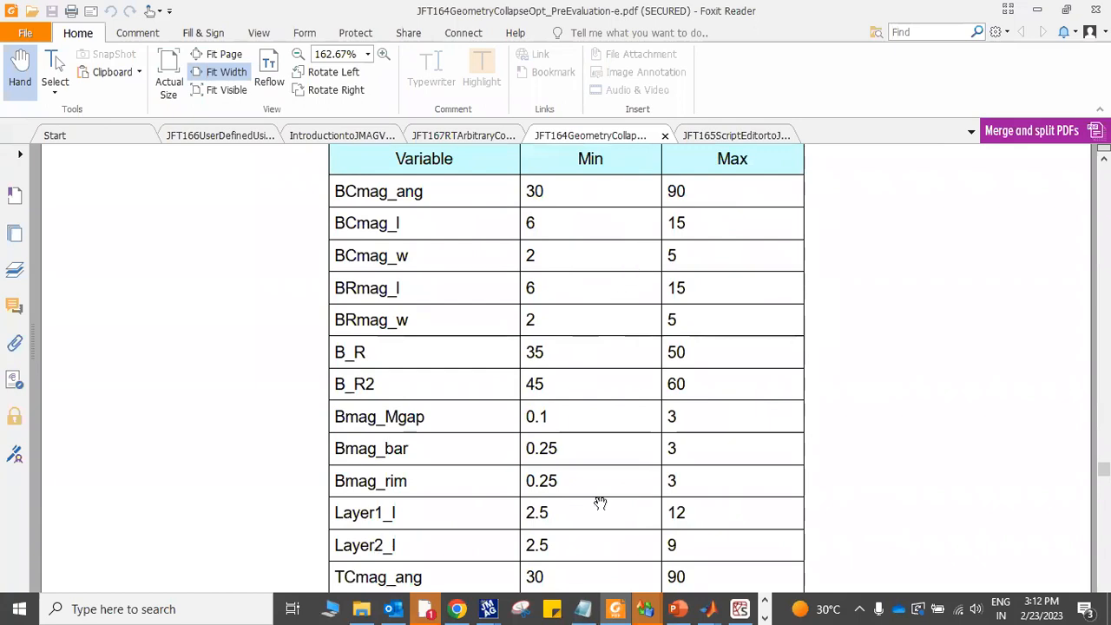
Return to the GeometryCollapse project in JMAG-Designer and open the study's Optimization settings at the parametric variable ranges.
left_click(487, 608)
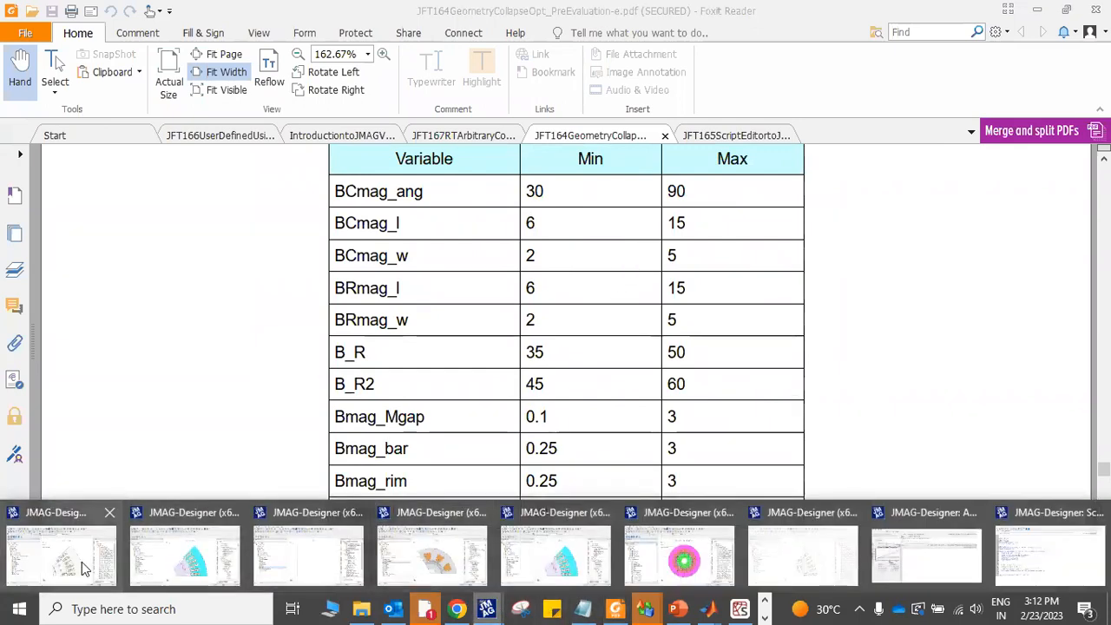
left_click(84, 568)
left_click(146, 342)
right_click(147, 343)
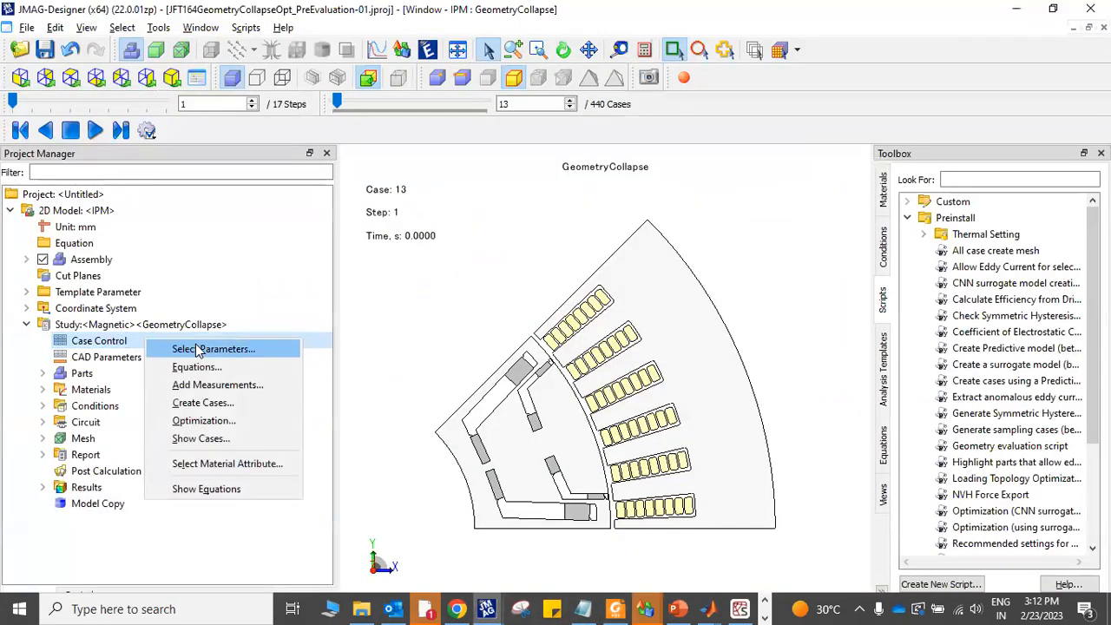
left_click(203, 420)
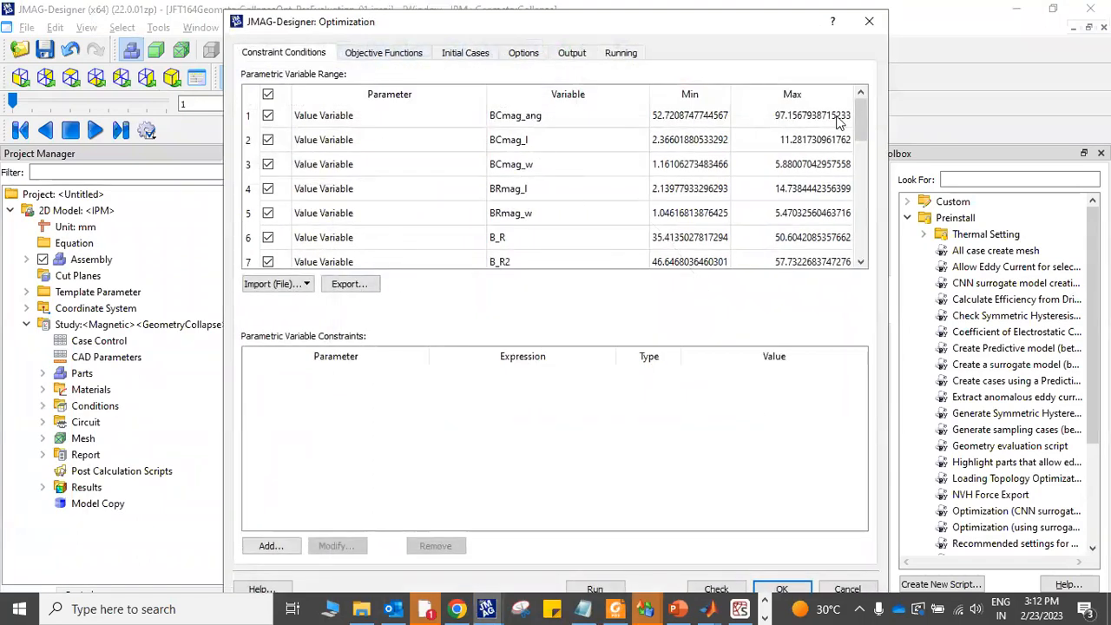
Compare the minimum and maximum ranges of BCmag_ang through BRmag_w in the Optimization dialog with the tutorial's range table in Foxit Reader.
left_click(614, 608)
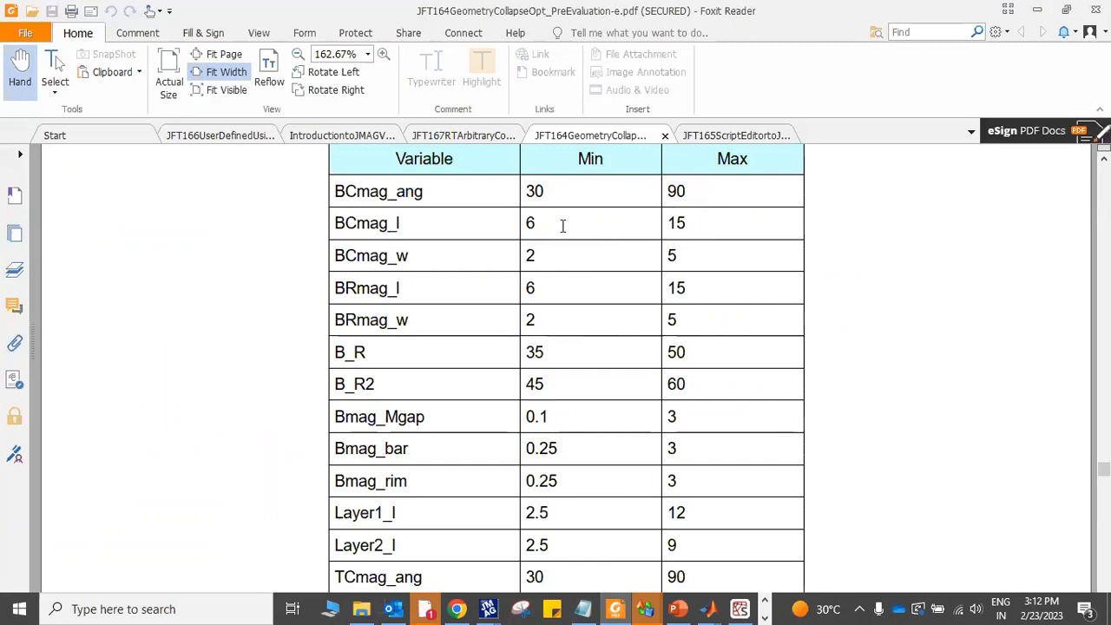
key("alt+Tab")
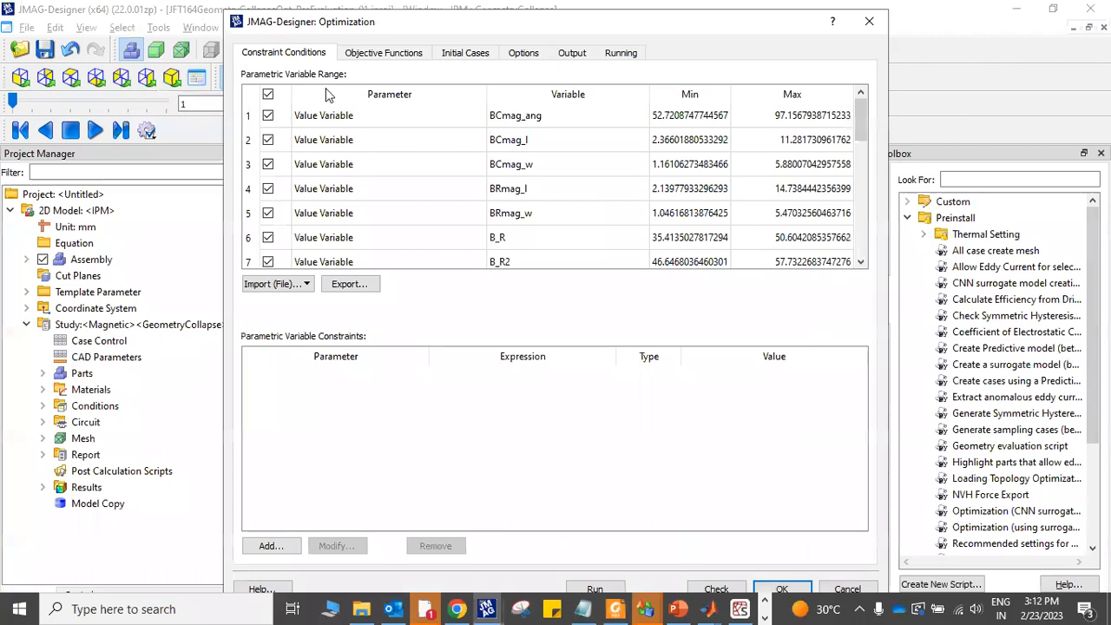
left_click(674, 120)
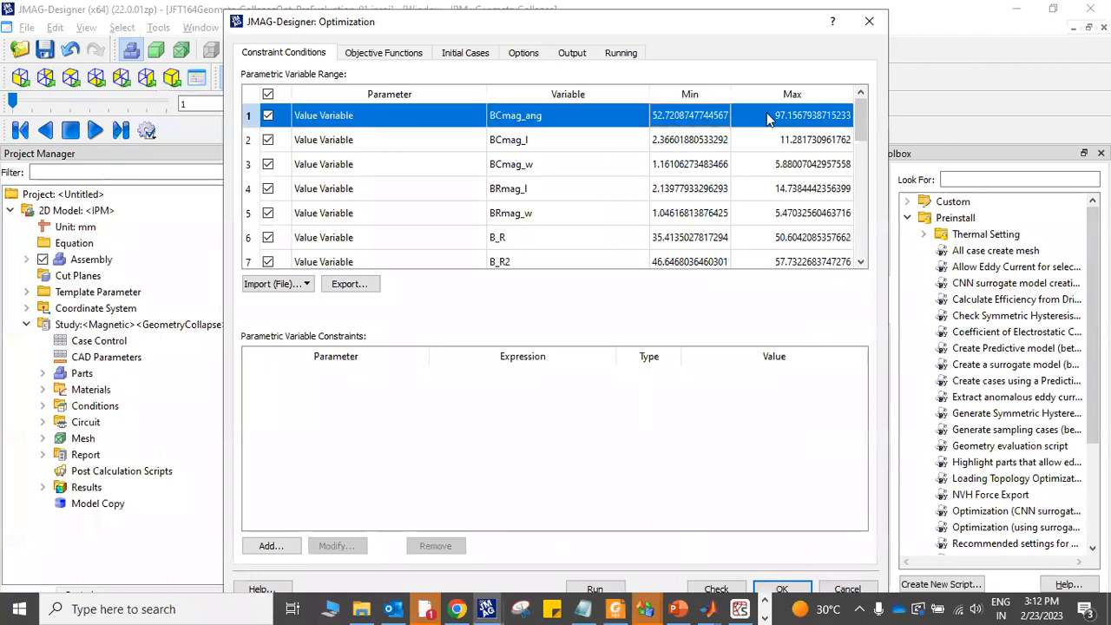
left_click(680, 143)
left_click(764, 165)
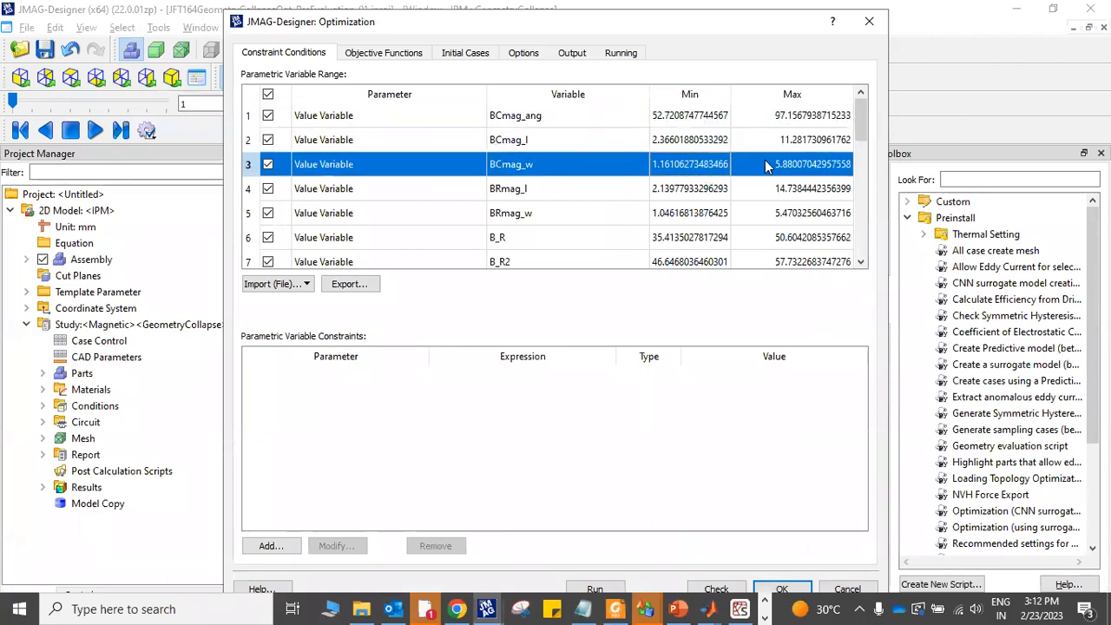
left_click(700, 191)
left_click(682, 219)
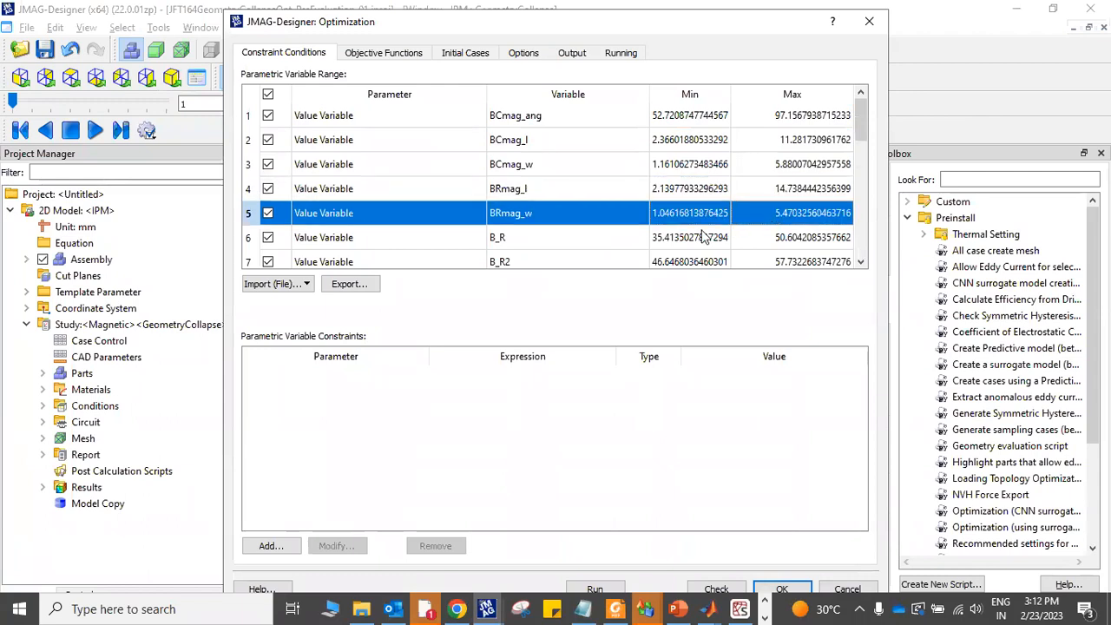
key("alt+Tab")
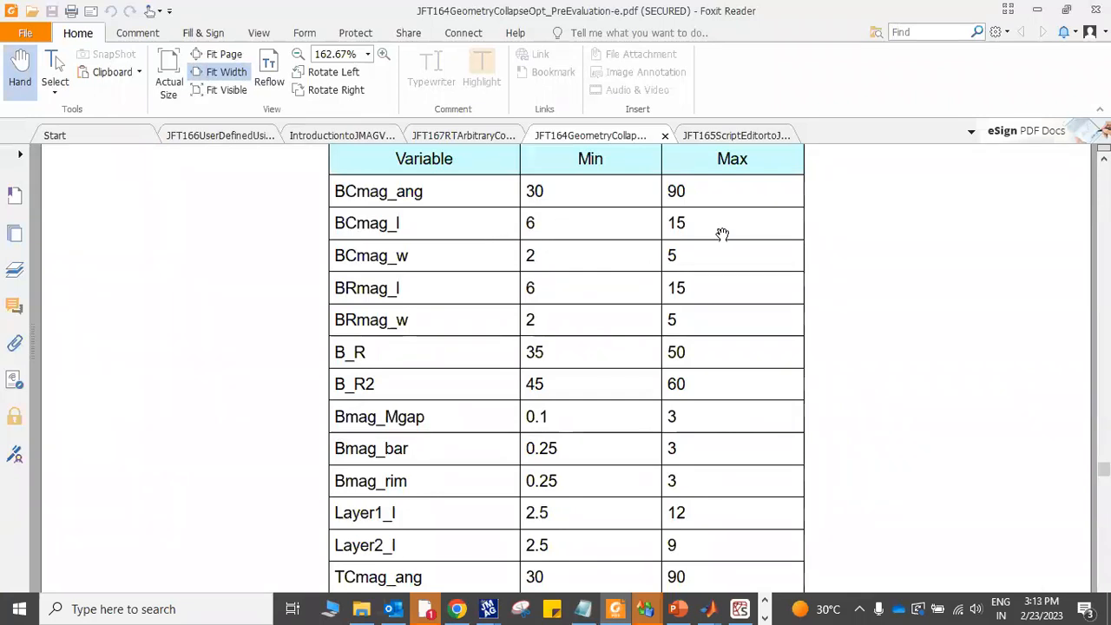
key("alt+Tab")
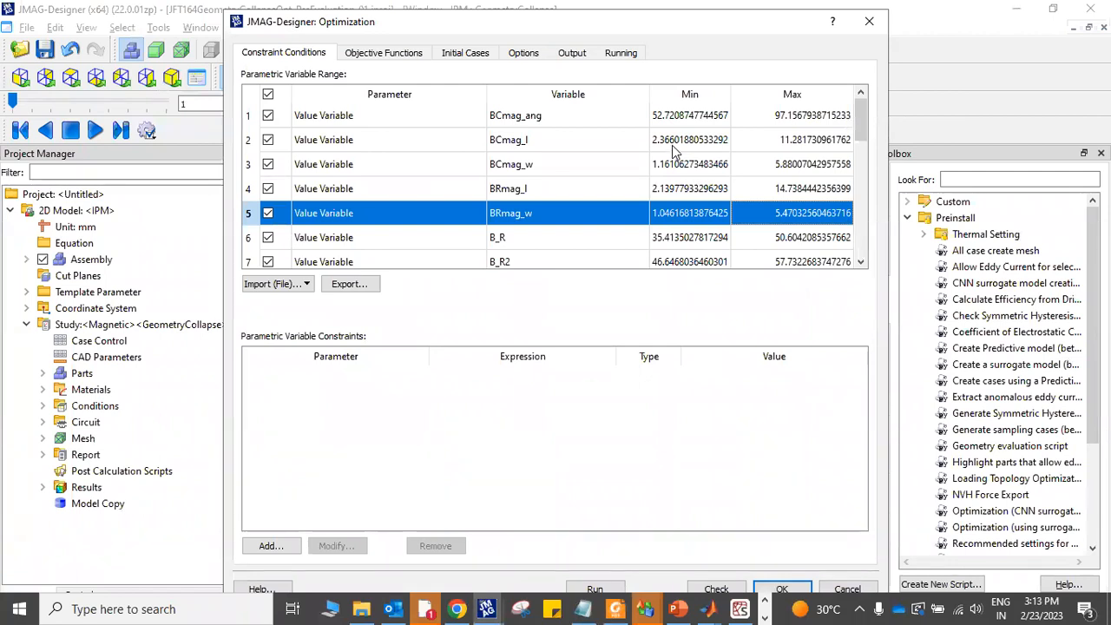
Review the remaining parametric variable ranges down to Vang2 in the Optimization settings and close them without changes.
left_click(682, 151)
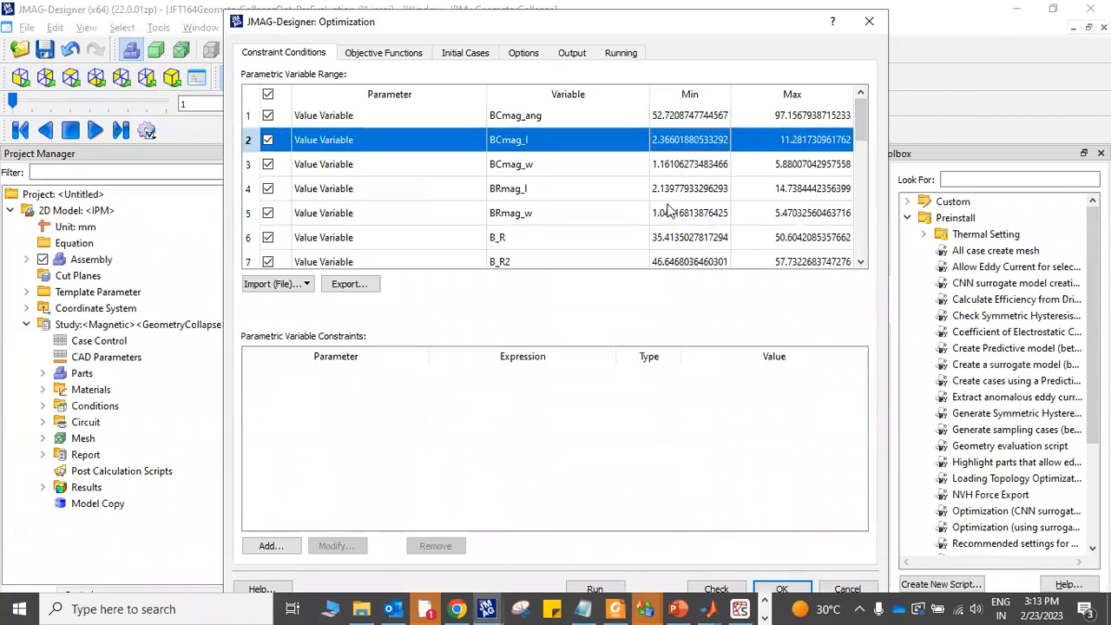
scroll(705, 215, "down", 3)
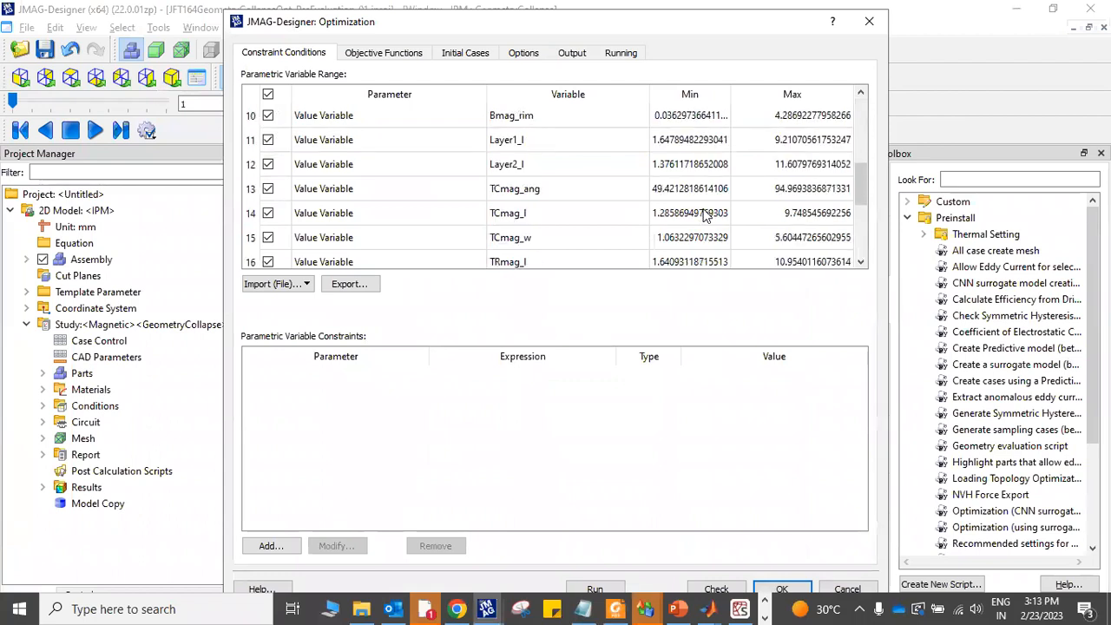
scroll(705, 215, "down", 2)
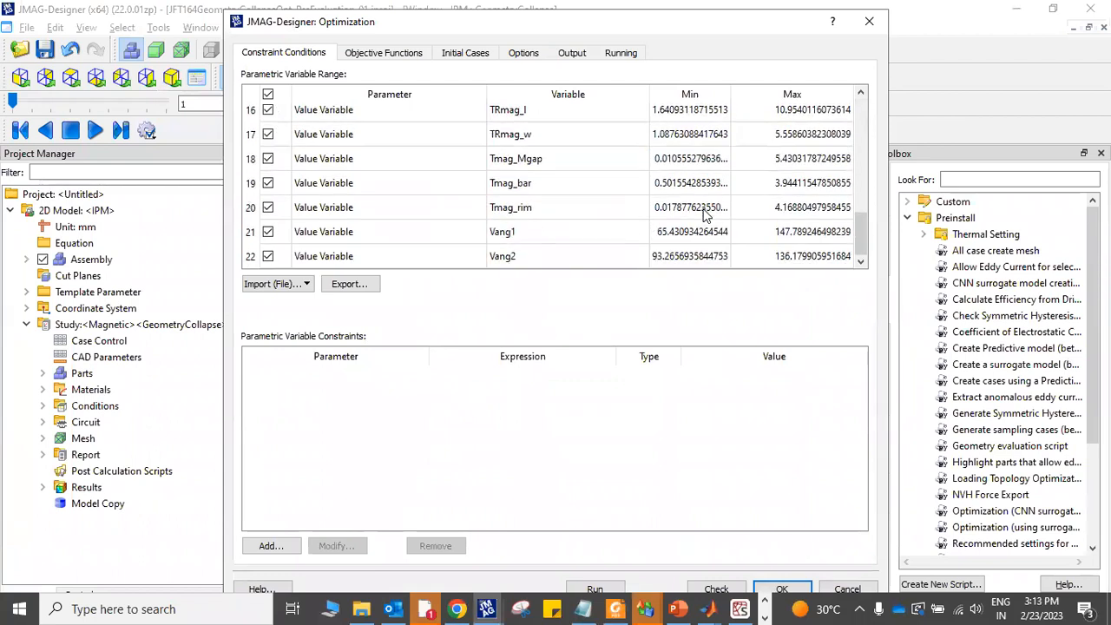
left_click(189, 248)
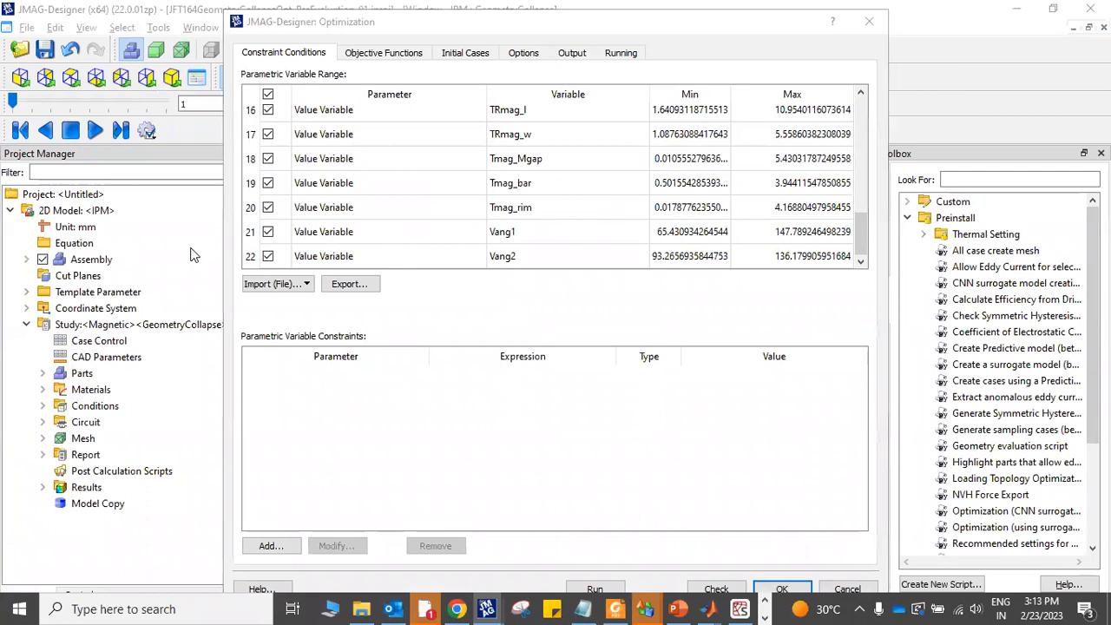
left_click(847, 589)
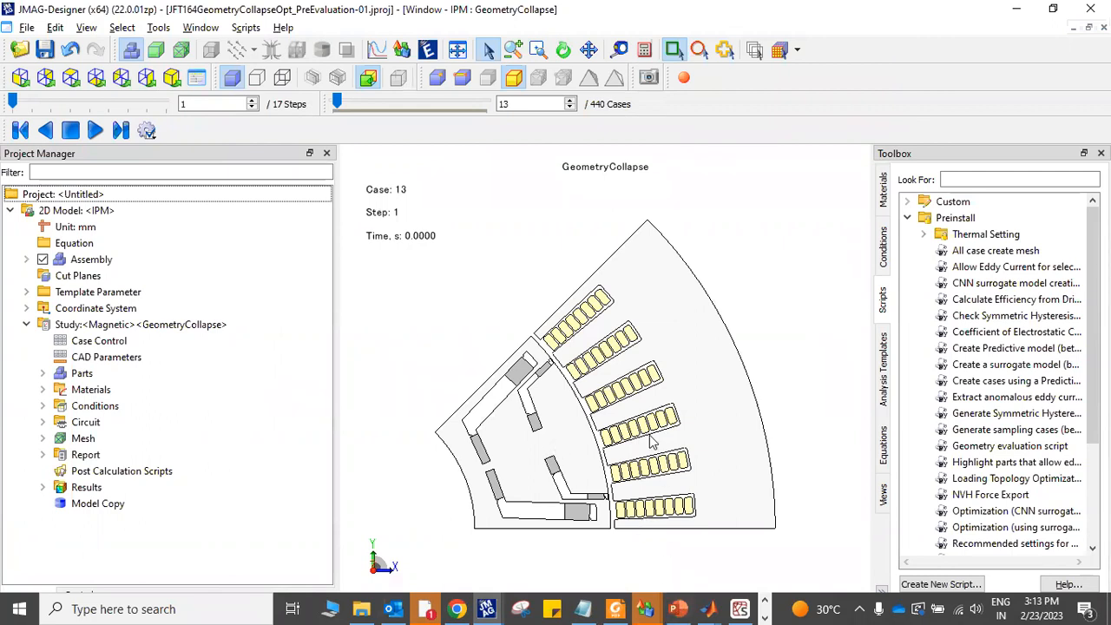
Switch to the JMAG New Features - v22.0 presentation in PowerPoint and show slide 21, Script Interface for Range Finder.
mouse_move(678, 609)
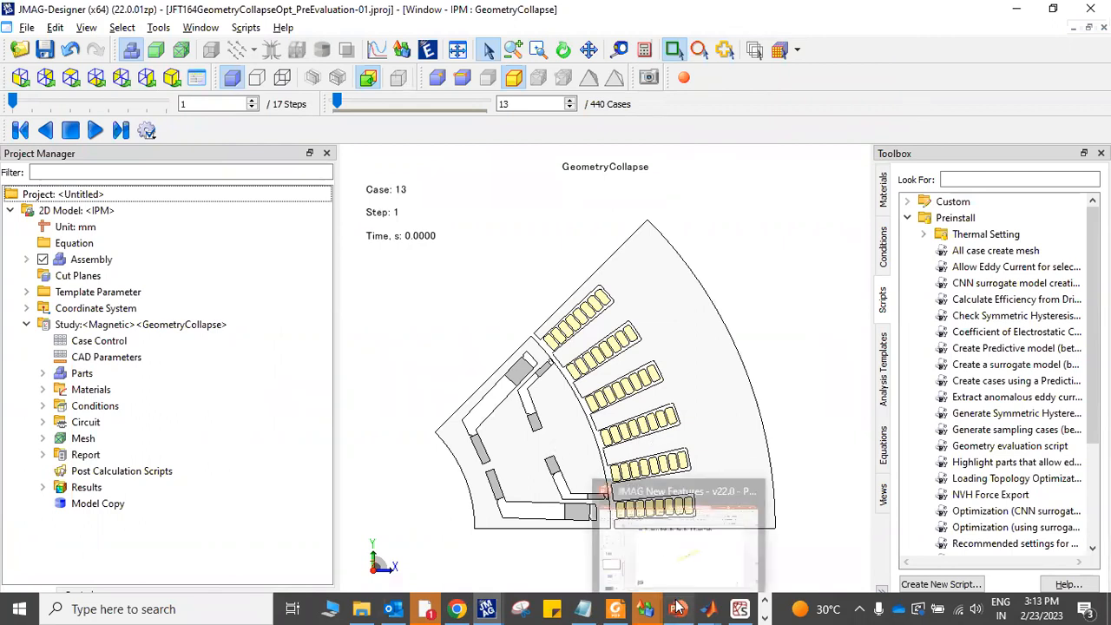
left_click(686, 566)
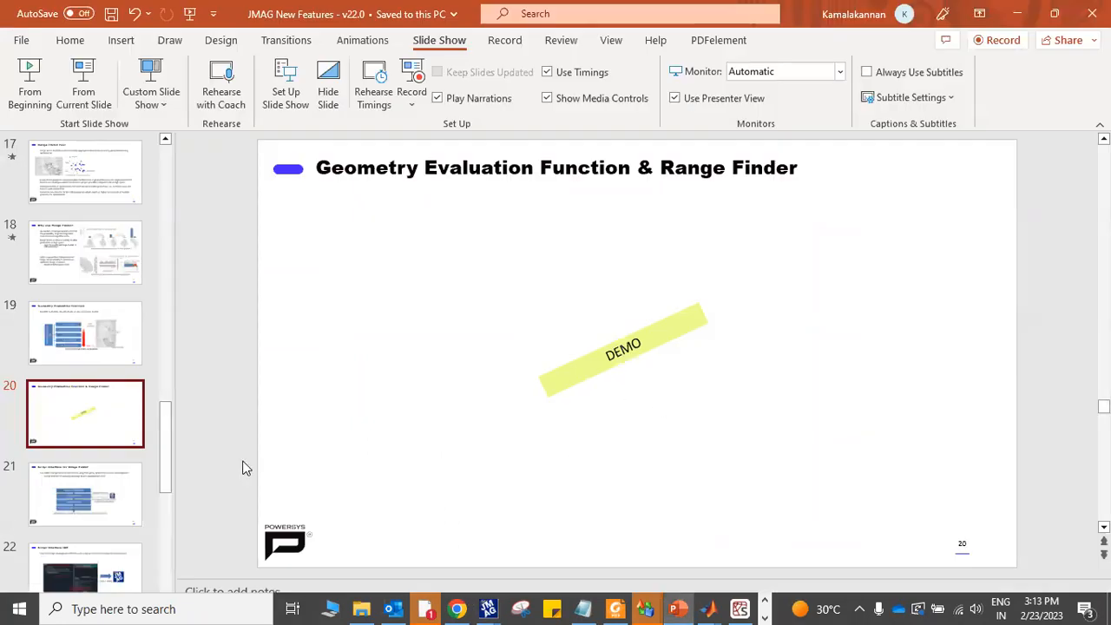
left_click(85, 501)
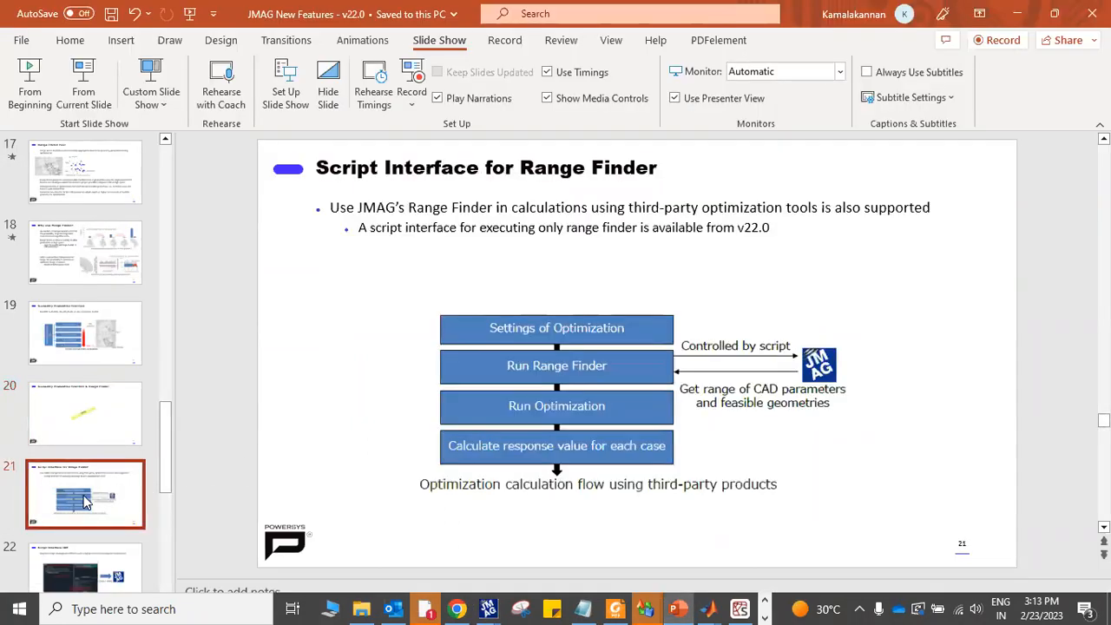